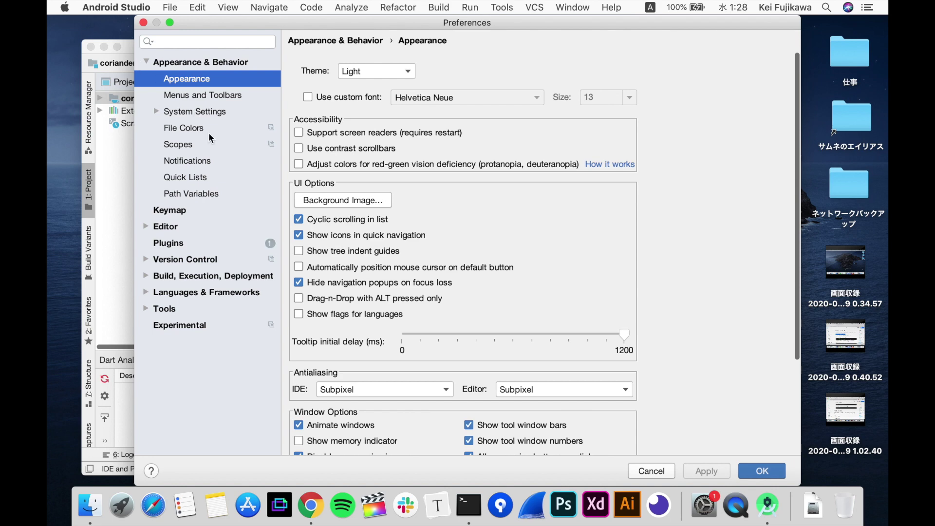
Change the IDE theme to Darcula and confirm the preferences
click(374, 75)
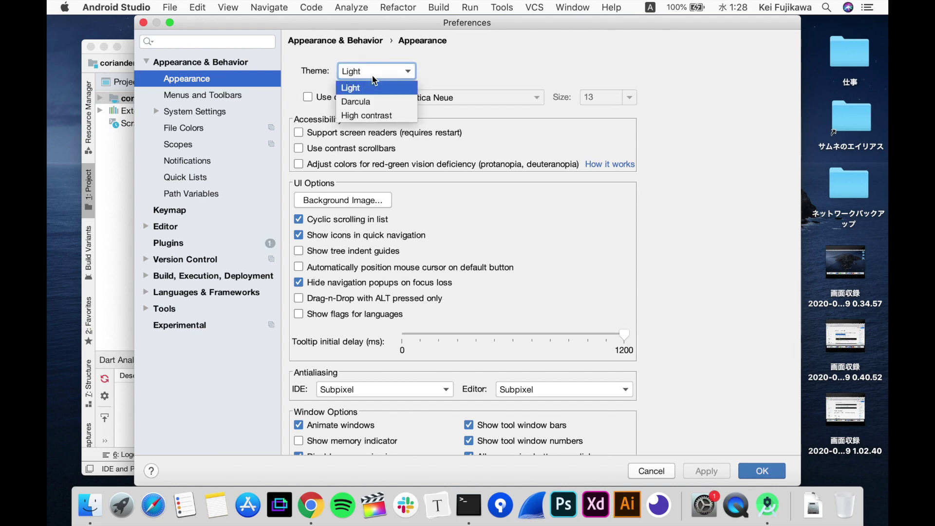
click(363, 102)
click(763, 471)
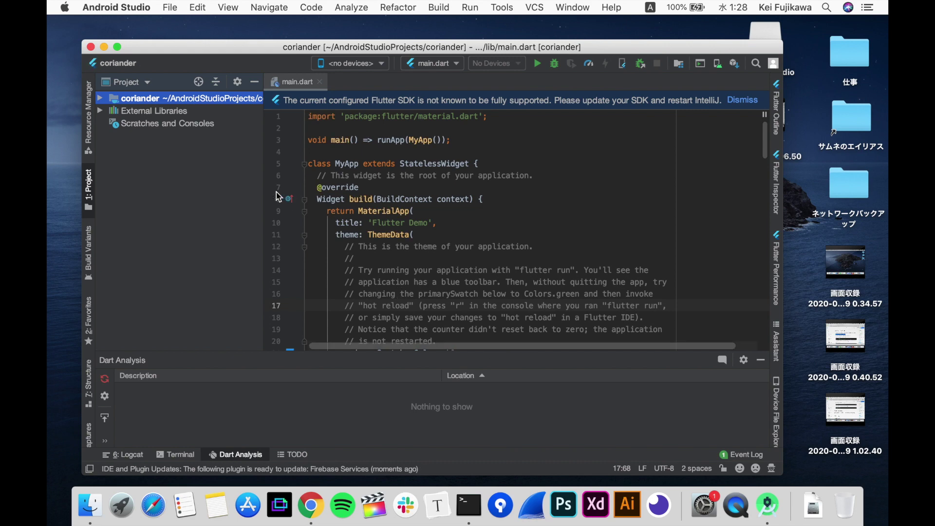
Look through the starter code in main.dart, narrowing the project pane slightly and repositioning the project window
drag(263, 188, 252, 188)
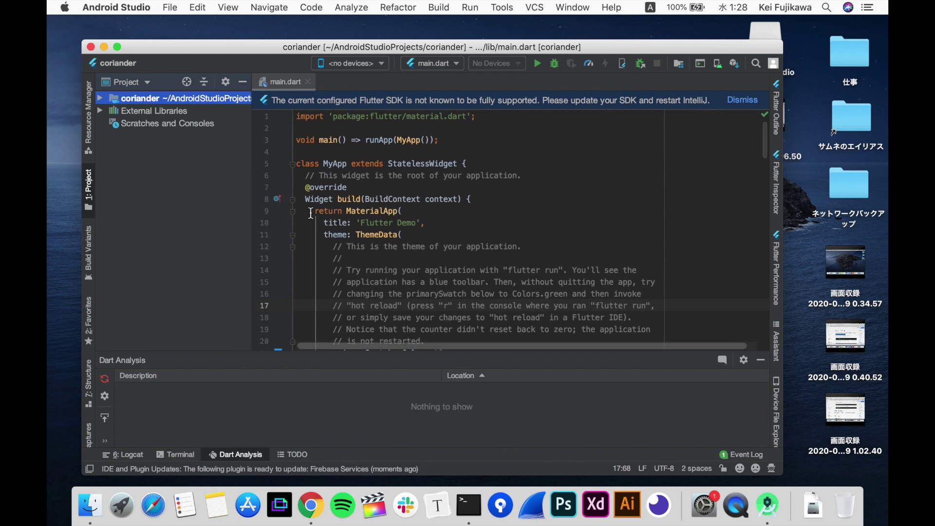
scroll(311, 213, down, 5)
scroll(355, 247, up, 3)
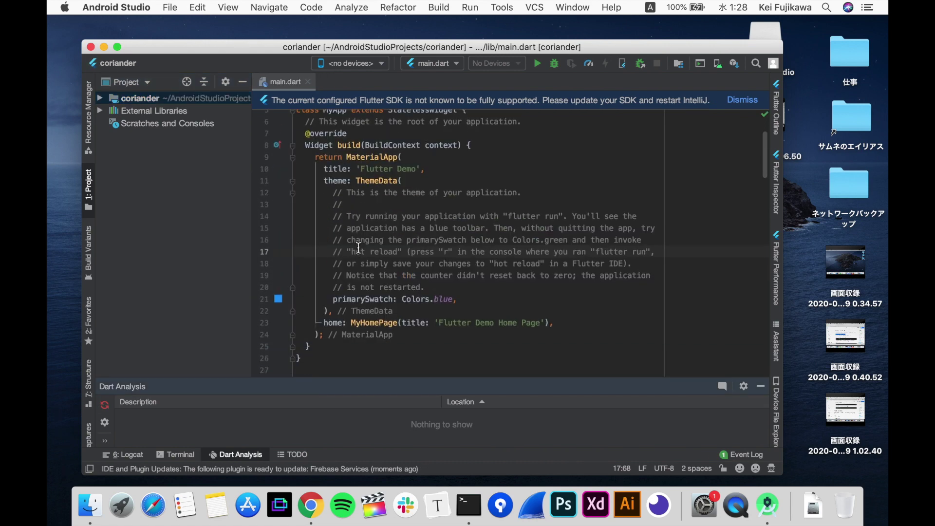
scroll(358, 249, down, 5)
drag(332, 47, 307, 32)
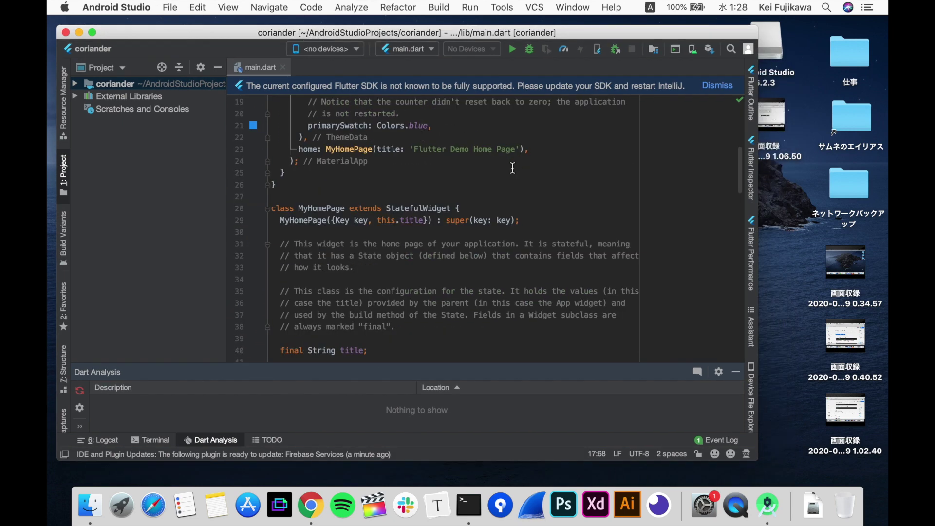
scroll(545, 201, up, 6)
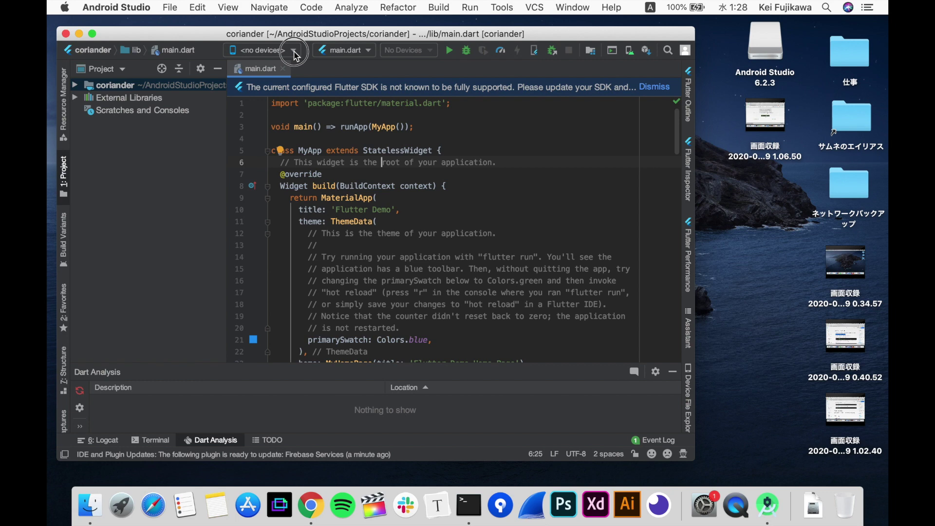
Check the target device list, and start creating a new virtual device in the AVD Manager
click(295, 51)
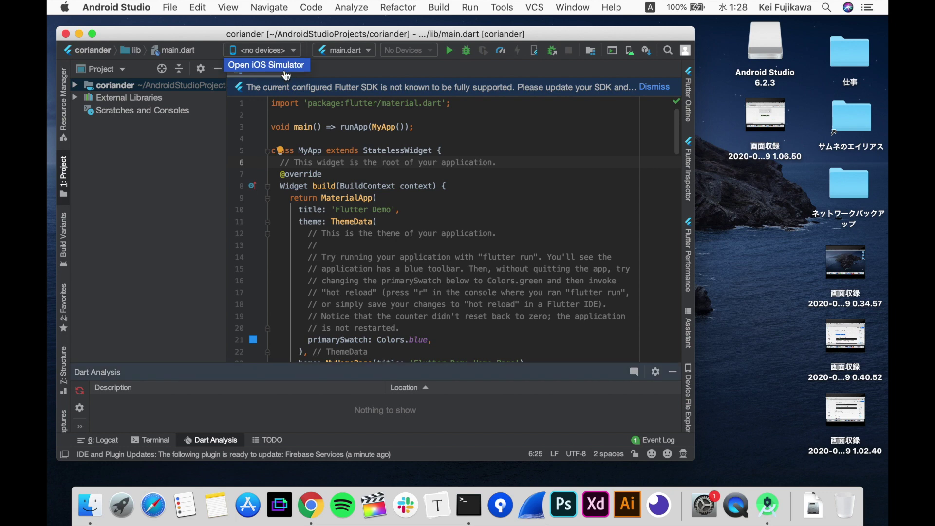
click(286, 73)
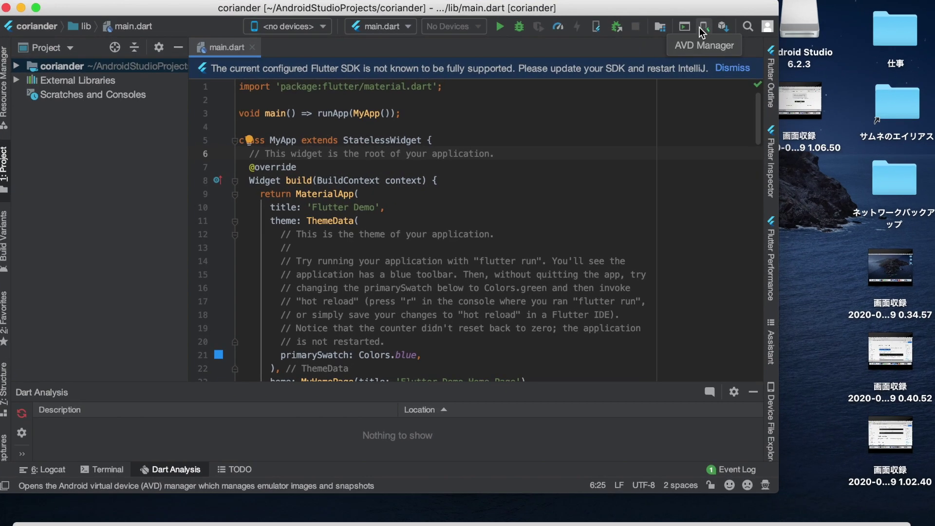
click(703, 29)
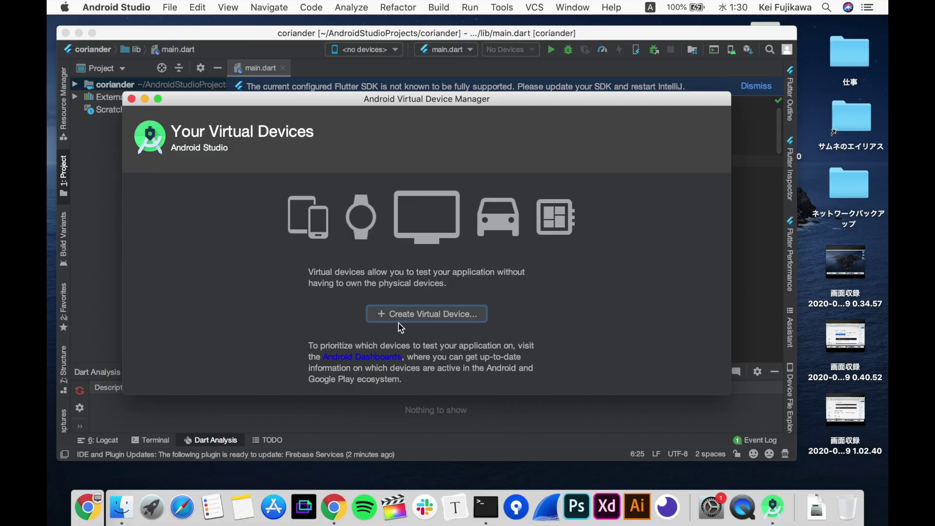
click(402, 315)
Choose the Pixel 3a phone as the hardware definition and continue to the system image selection
scroll(228, 292, down, 1)
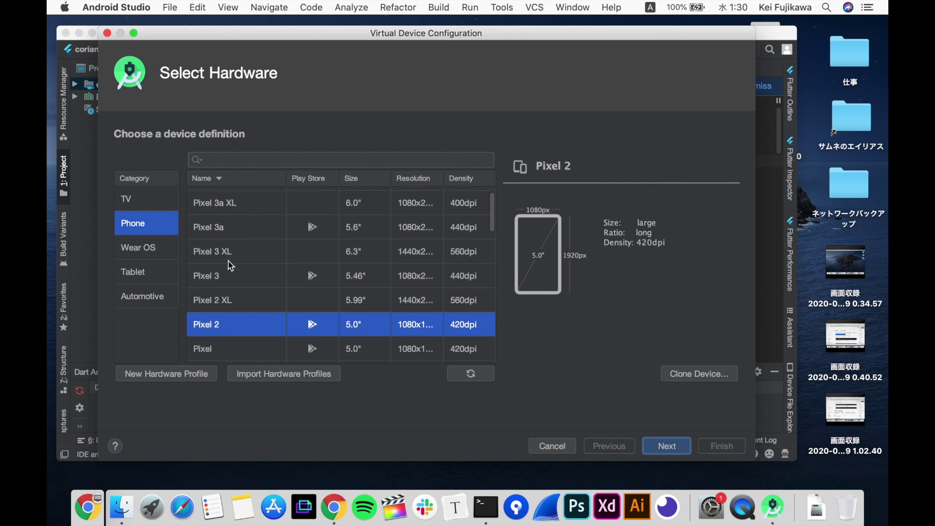
scroll(224, 277, down, 5)
scroll(224, 278, up, 4)
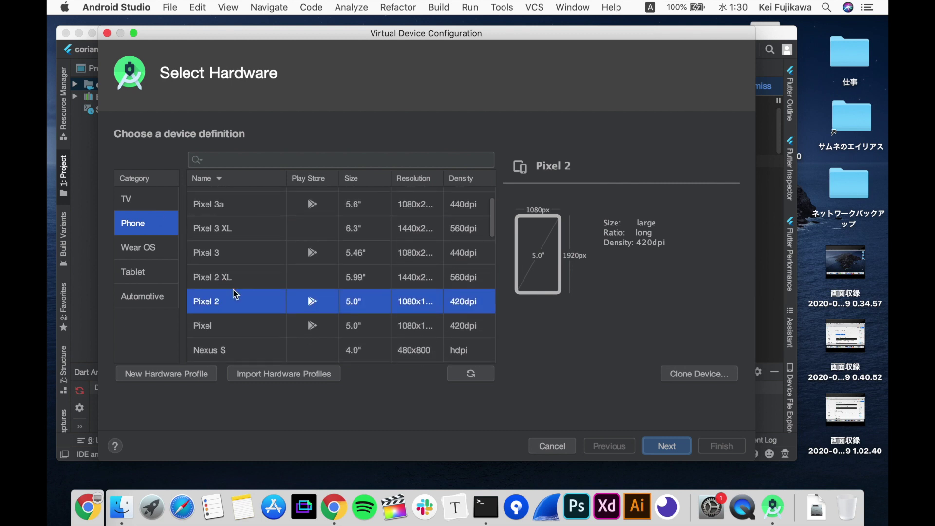
scroll(263, 273, up, 2)
click(261, 253)
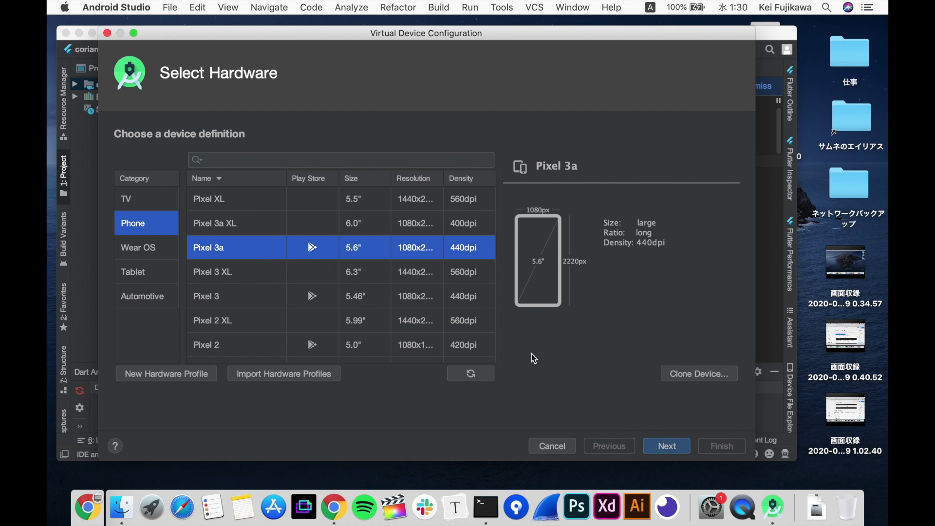
click(671, 446)
Compare the details of the recommended R, Q and Pie system images
click(203, 218)
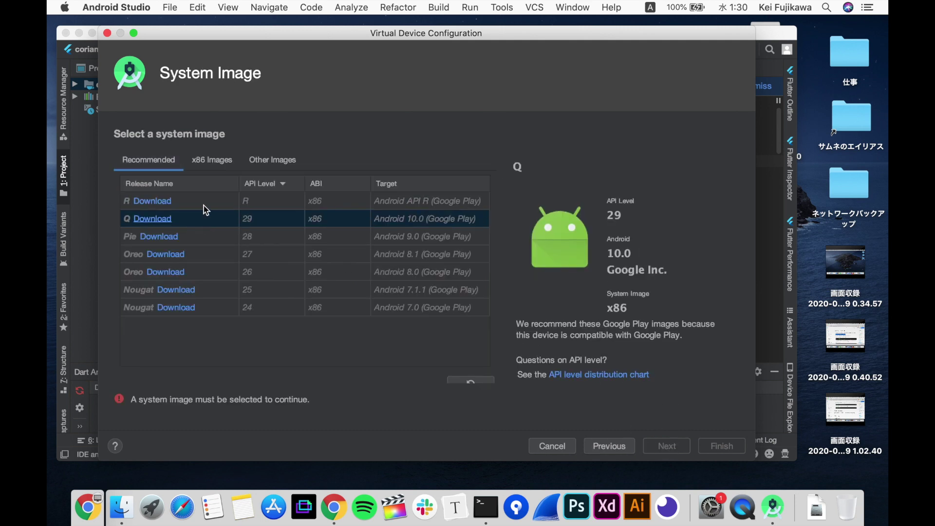
click(209, 206)
click(205, 218)
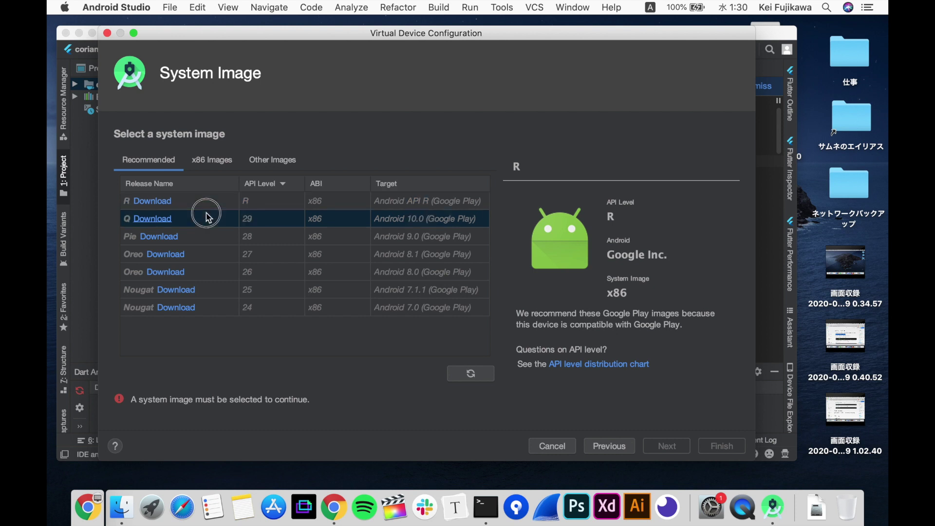
click(204, 237)
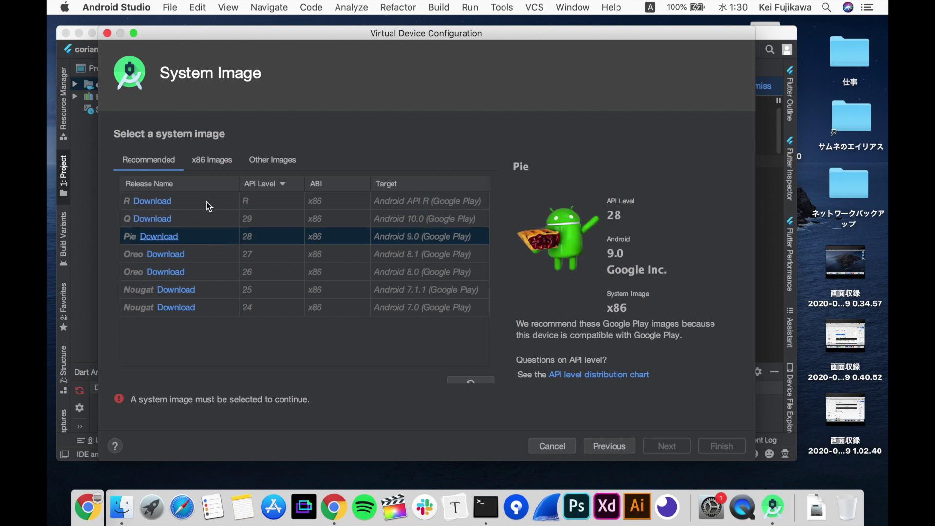
click(206, 203)
click(205, 220)
click(207, 204)
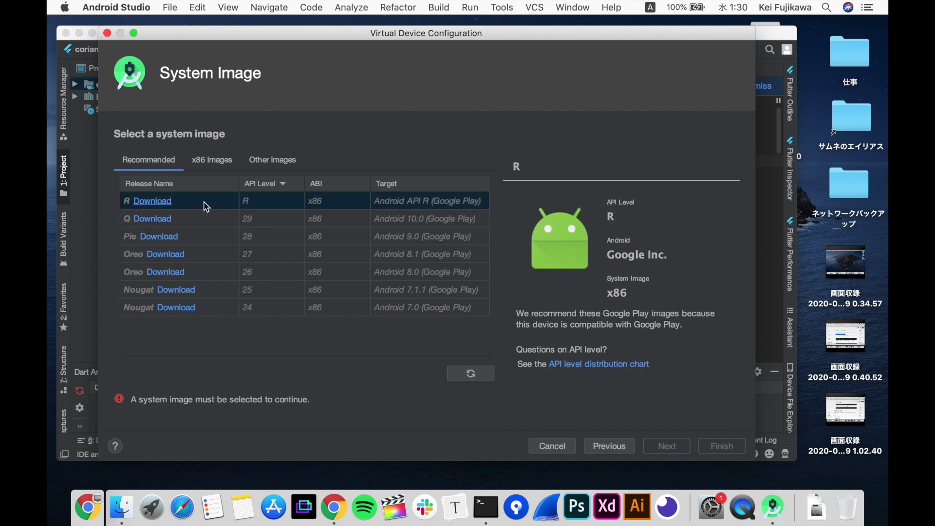
click(201, 217)
click(200, 240)
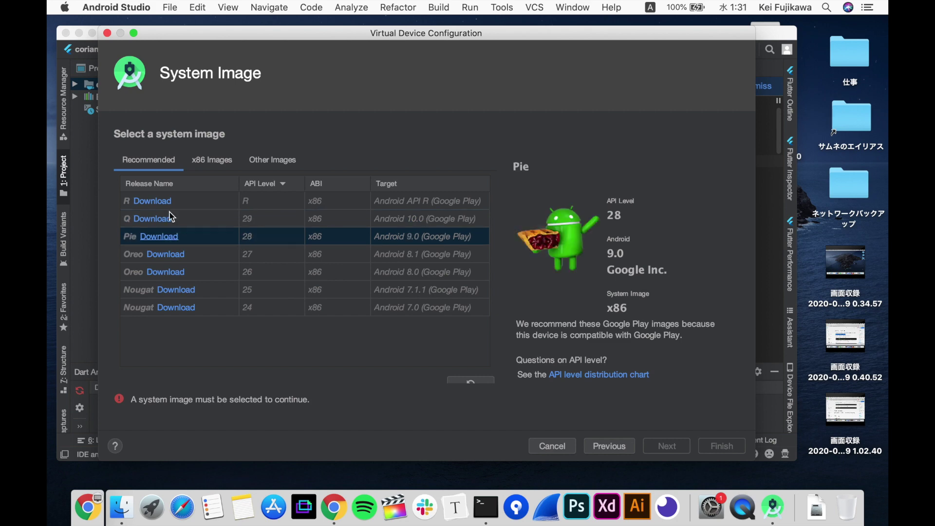
Download and install the Pie (API 28) system image, accepting the Android SDK license agreement
click(174, 236)
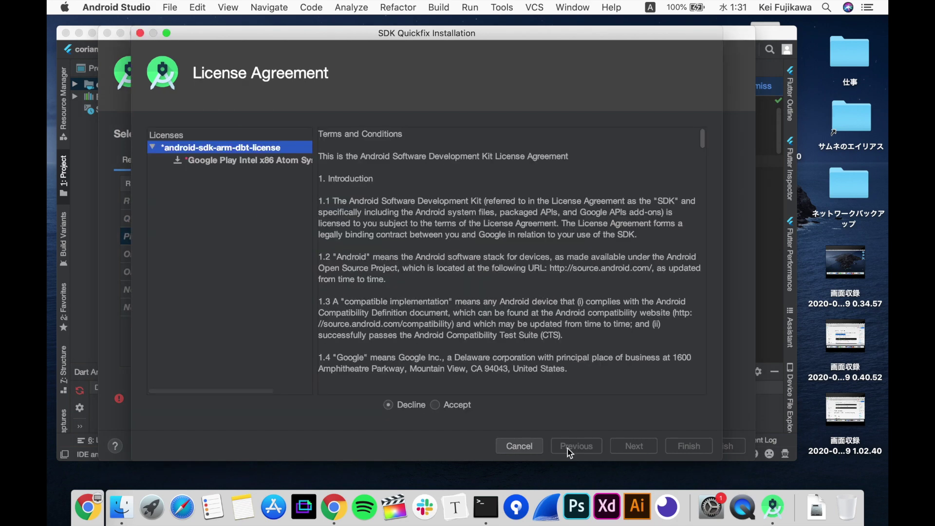
click(435, 404)
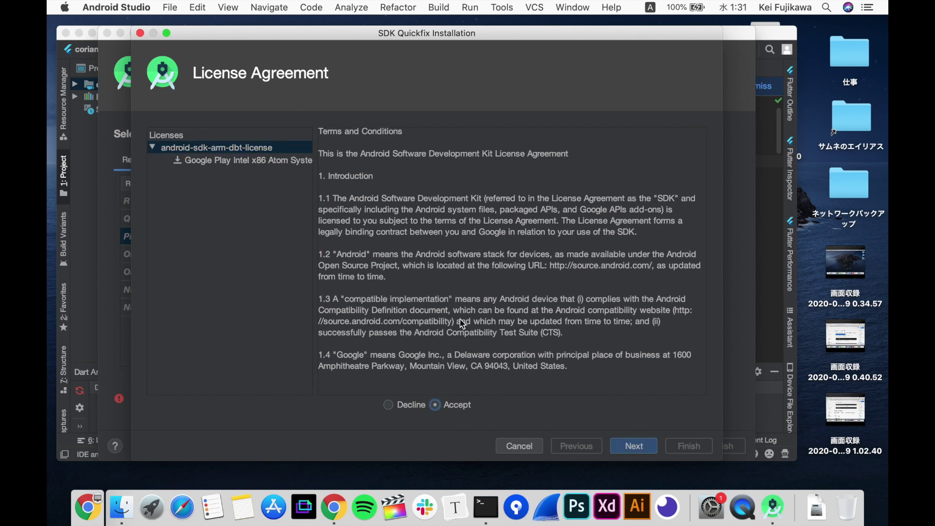
scroll(462, 324, down, 5)
click(642, 448)
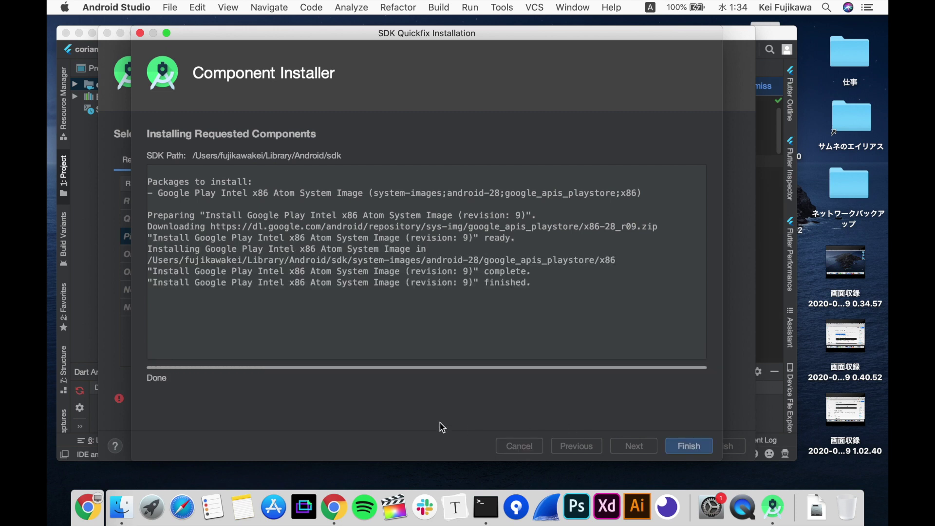
click(689, 446)
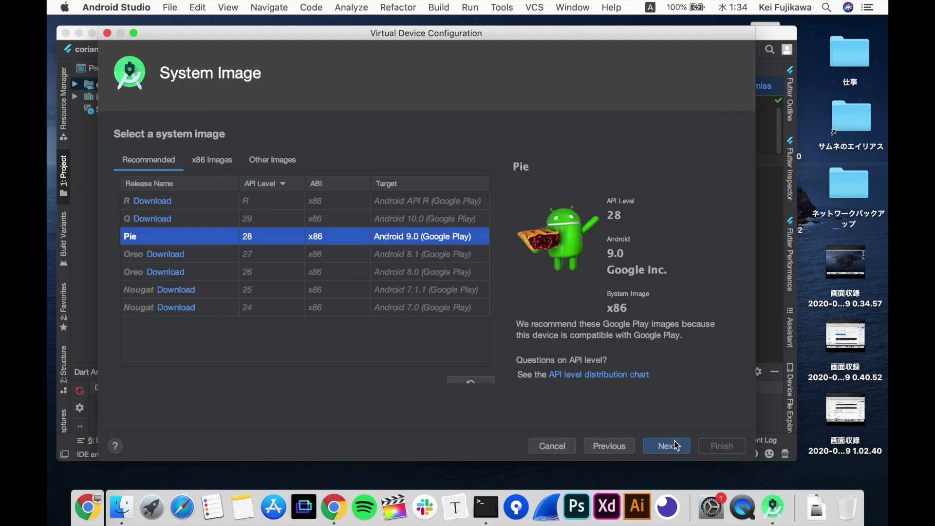
Create the Pixel 3a virtual device with the Pie image and default settings, and launch it in the emulator
click(656, 445)
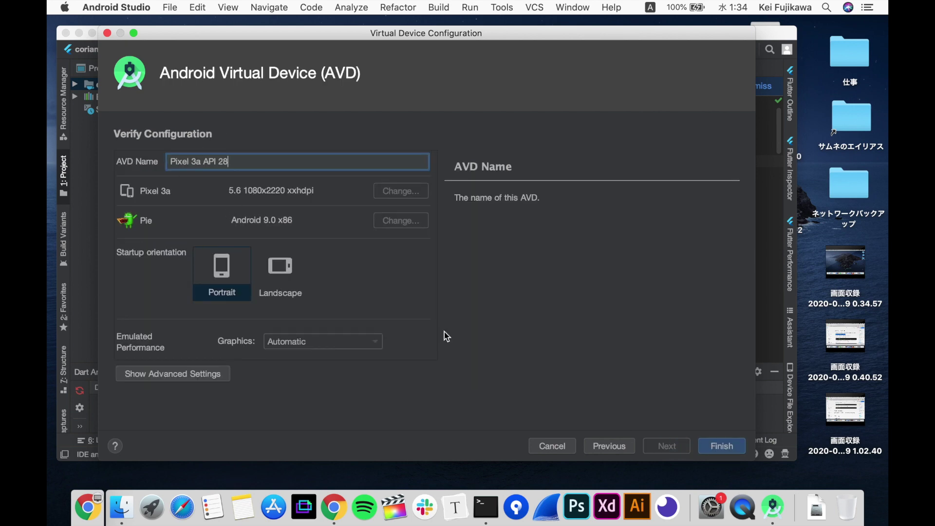
click(726, 447)
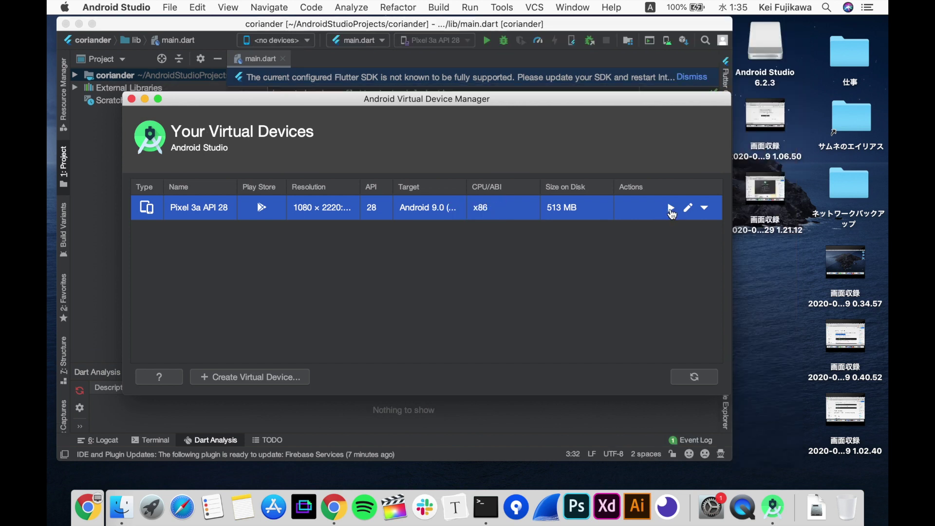
click(670, 208)
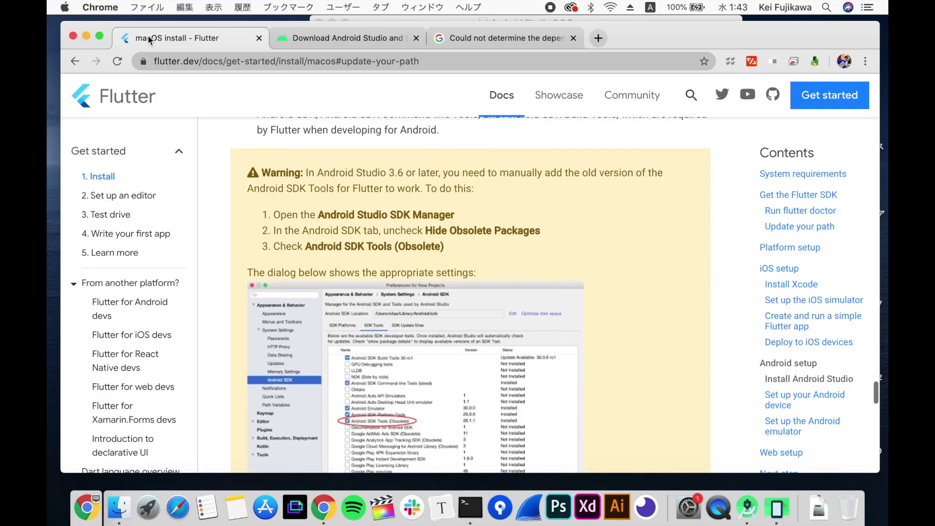
Read the Flutter macOS install page's warning about adding Android SDK Tools (Obsolete) through the SDK Manager
scroll(332, 181, up, 4)
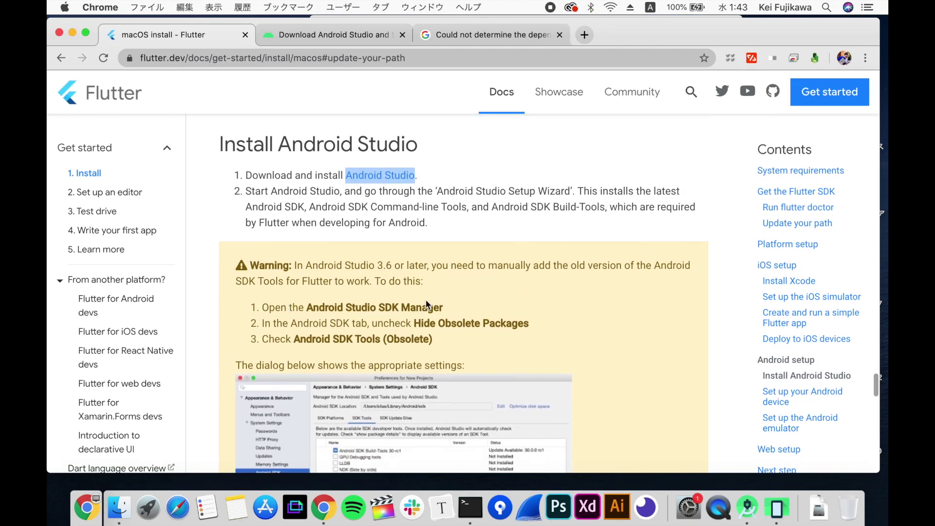
scroll(434, 360, down, 4)
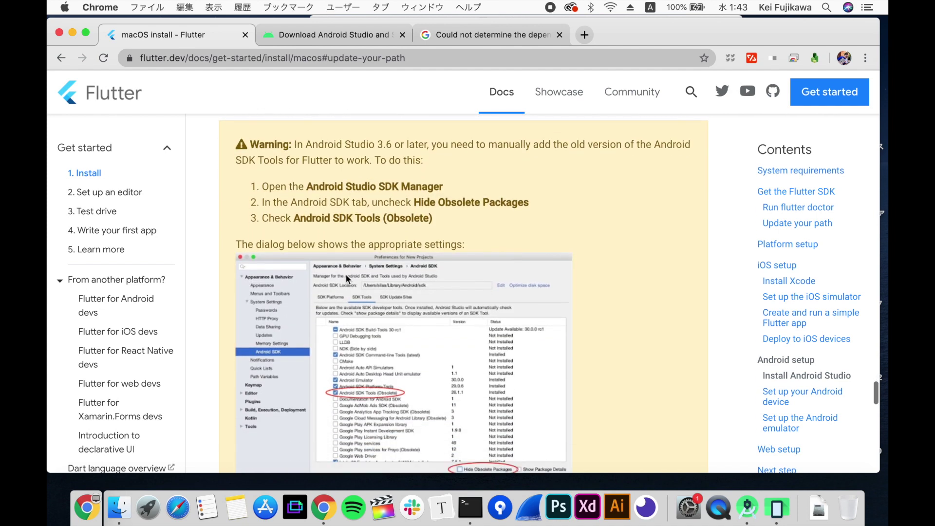
triple_click(380, 189)
double_click(381, 189)
triple_click(381, 189)
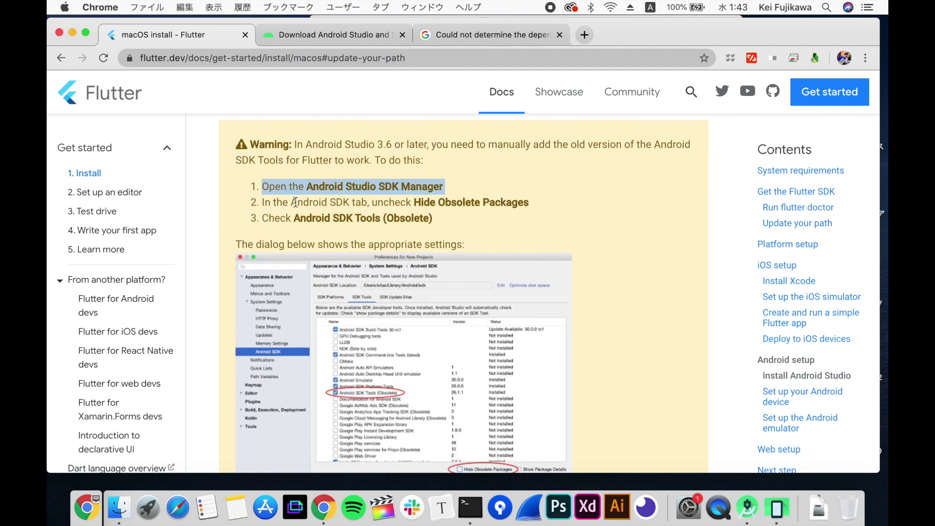
click(267, 188)
drag(267, 187, 529, 181)
click(455, 187)
scroll(446, 210, down, 1)
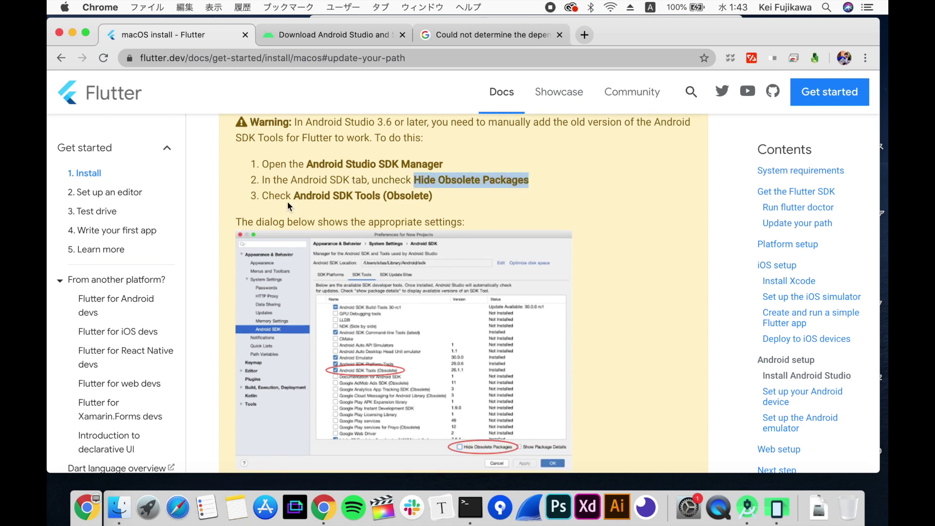
drag(262, 195, 433, 209)
click(433, 209)
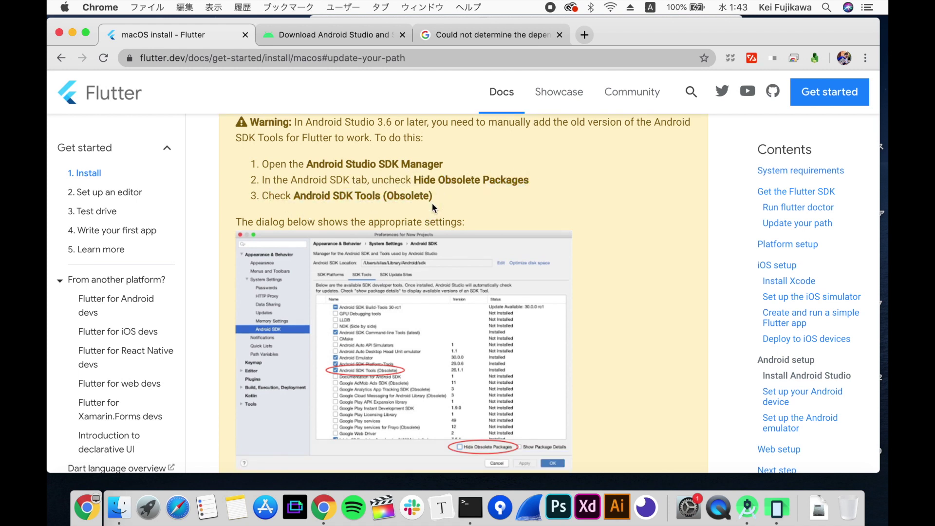
scroll(433, 210, up, 1)
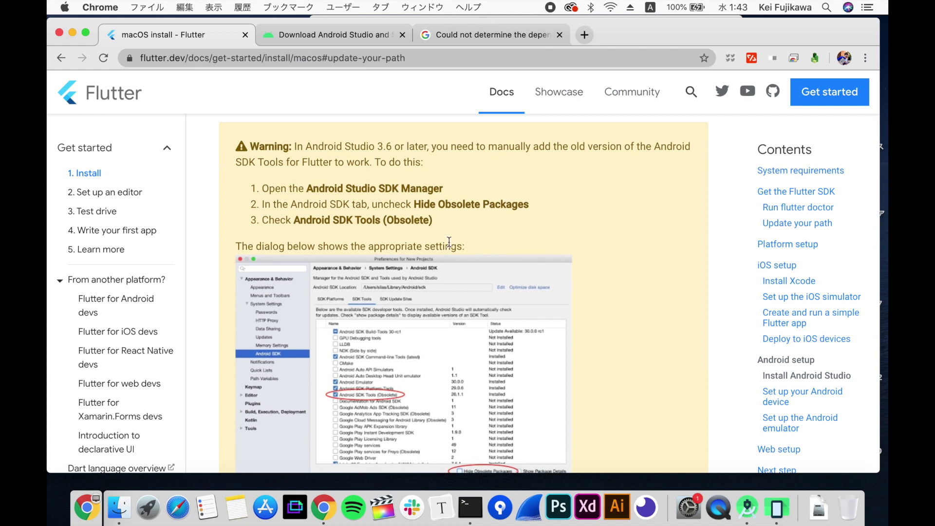
scroll(449, 242, down, 1)
Switch back to Android Studio and shrink the debug console to give the main.dart editor more room
key(super+Tab)
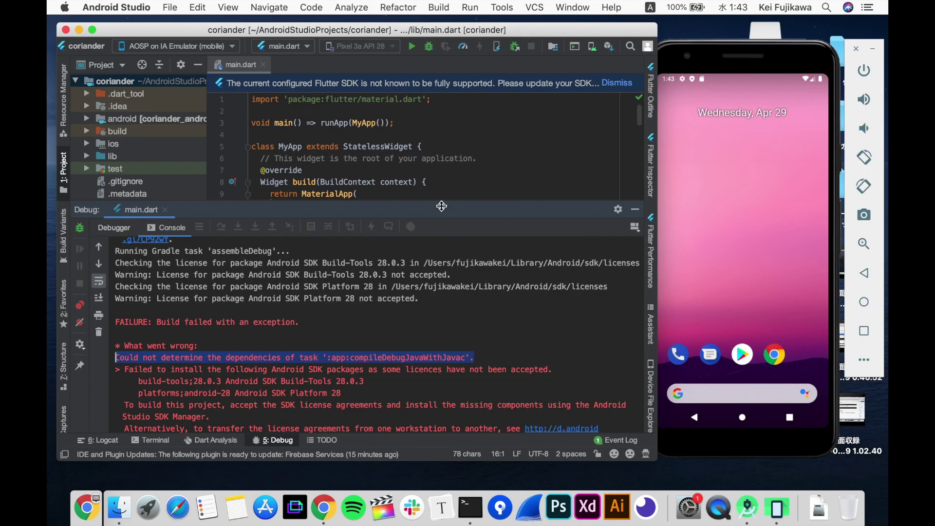
drag(461, 209, 463, 265)
click(392, 182)
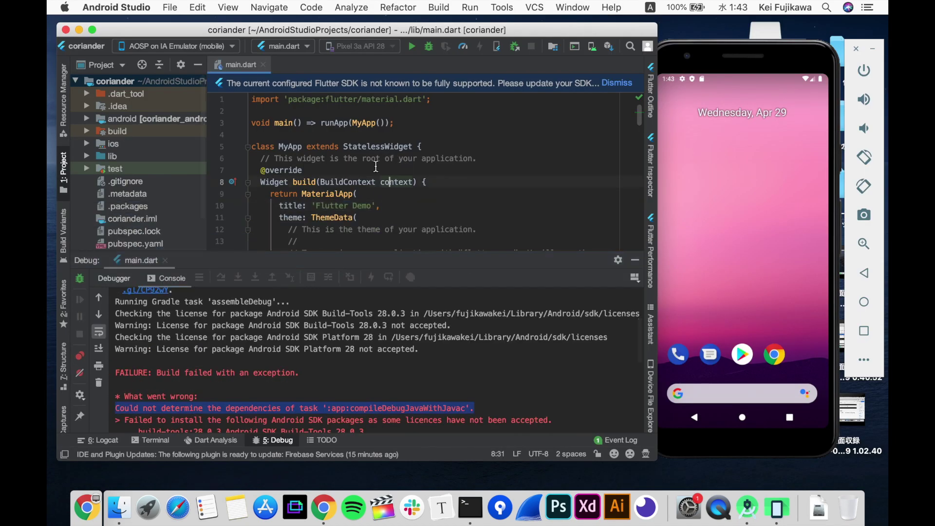
Open the Android SDK page under System Settings in the IDE preferences
click(123, 7)
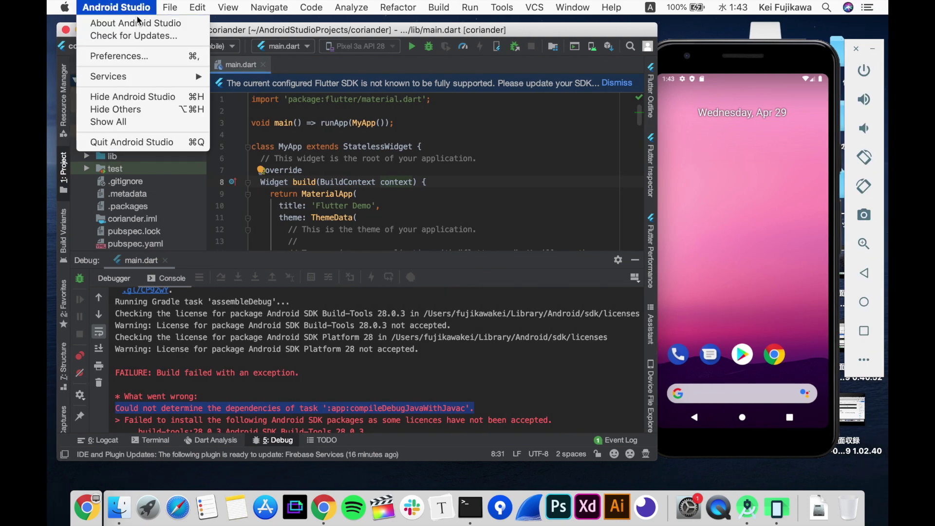
click(140, 57)
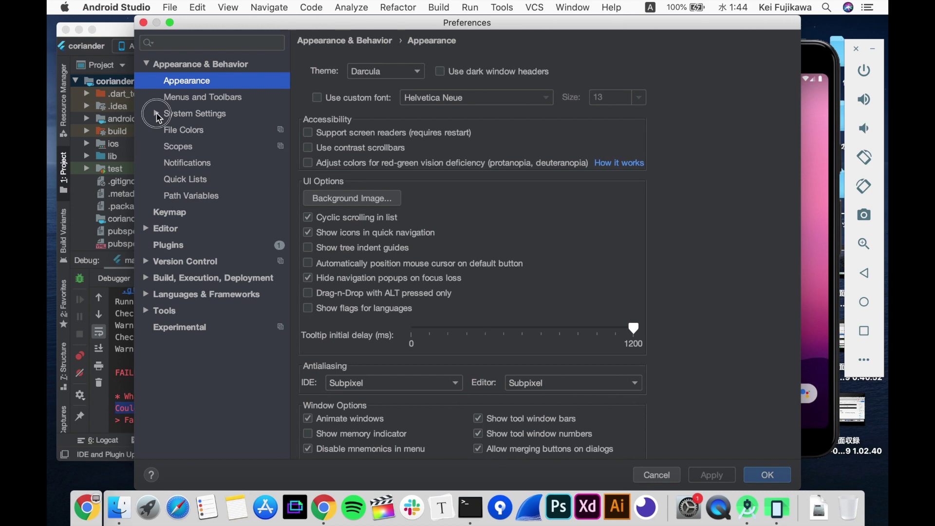
click(156, 114)
click(209, 213)
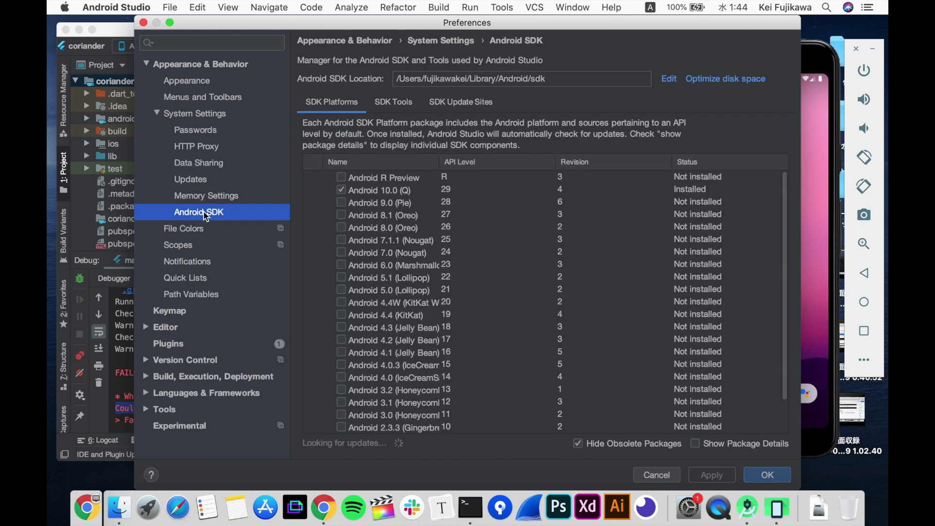
List the SDK Tools and turn off Hide Obsolete Packages, following the Flutter install page's instruction
click(402, 102)
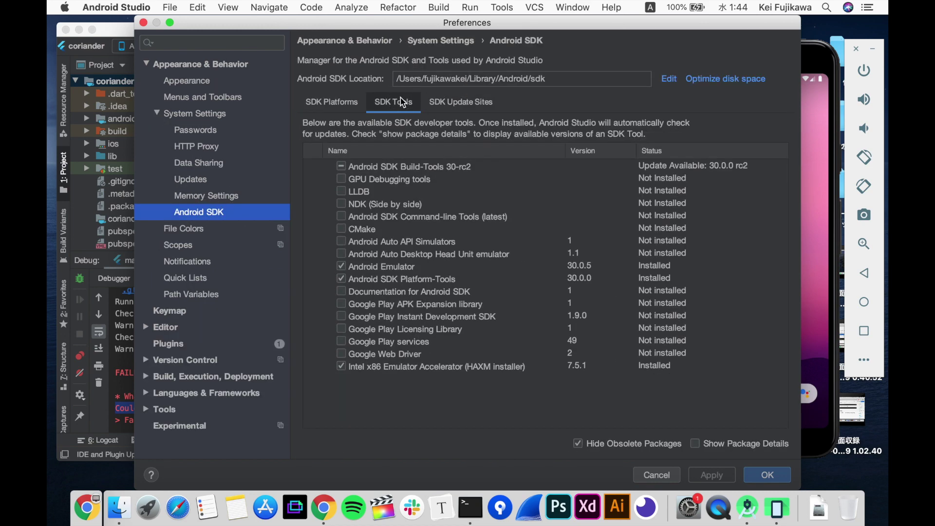
key(super+Tab)
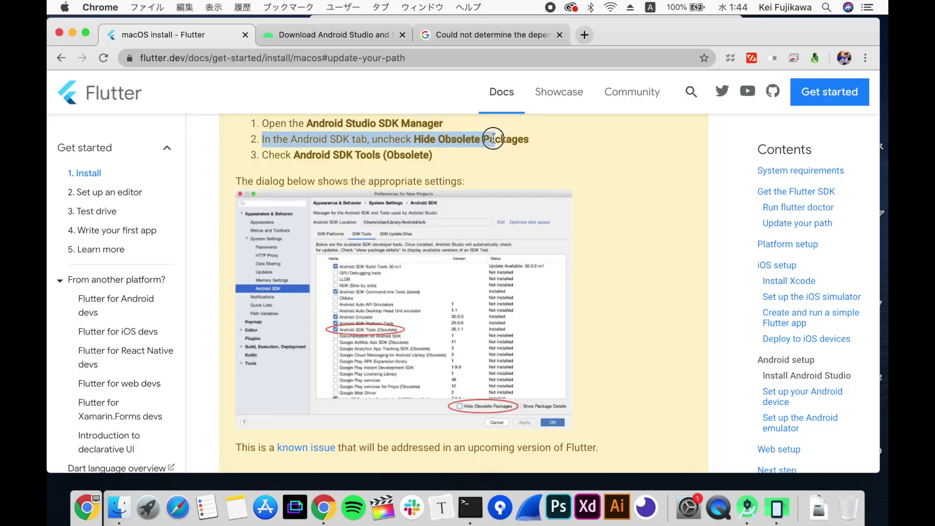
click(414, 141)
drag(414, 142, 559, 141)
key(super+Tab)
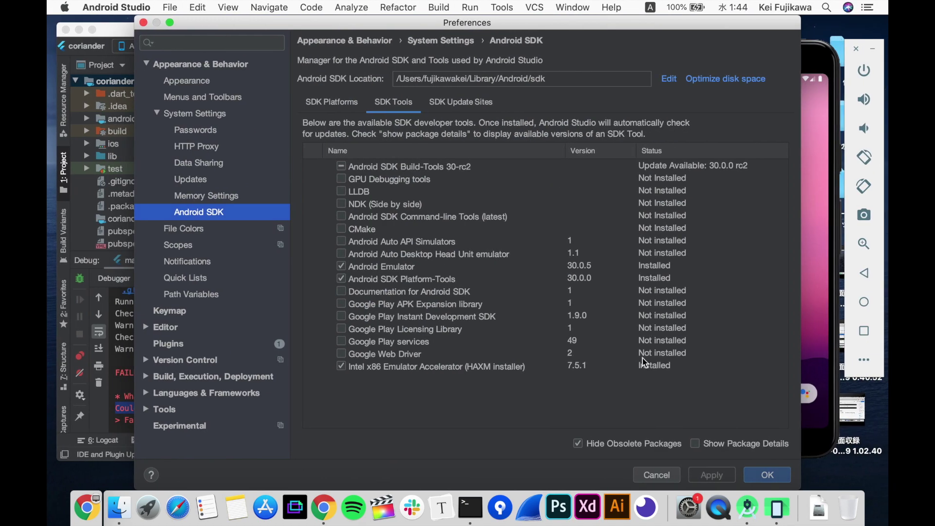
click(580, 444)
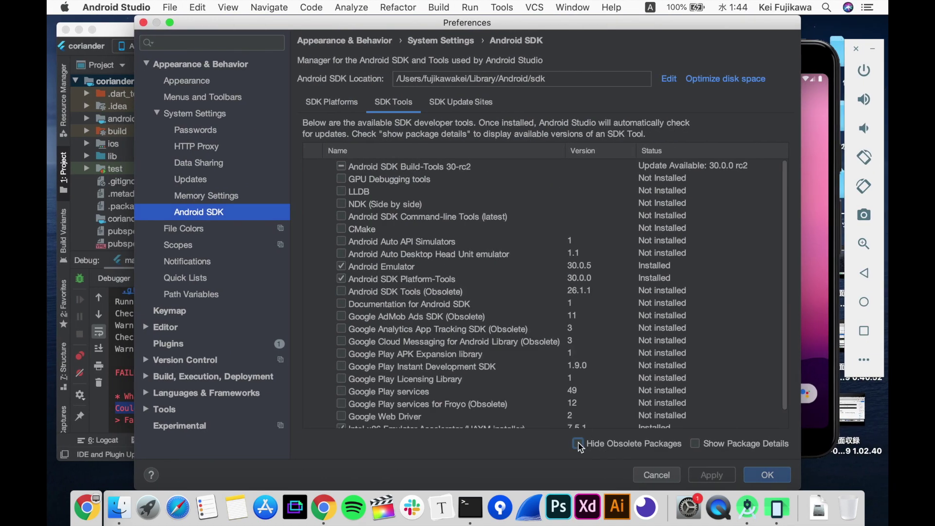
Check the Flutter page's third instruction and mark Android SDK Tools (Obsolete) for installation
scroll(386, 343, down, 1)
key(super+Tab)
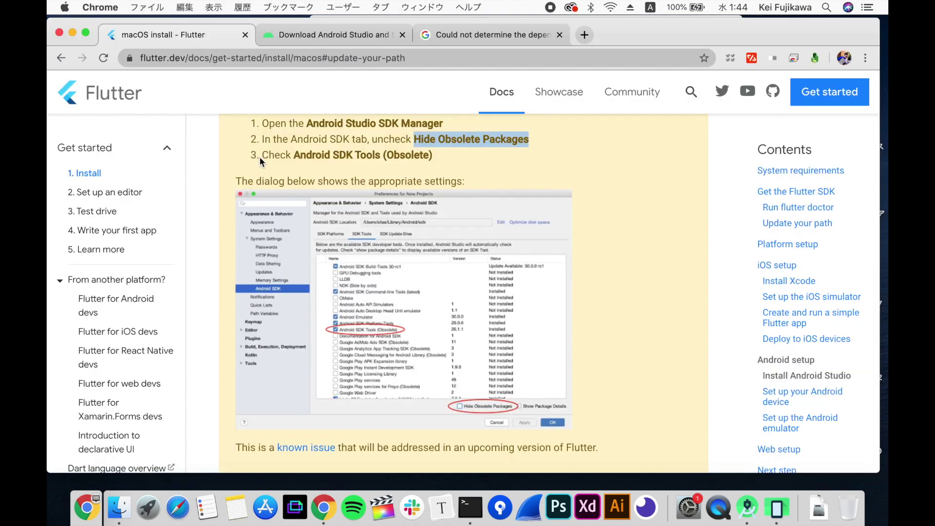
drag(270, 155, 382, 155)
click(392, 155)
key(super+Tab)
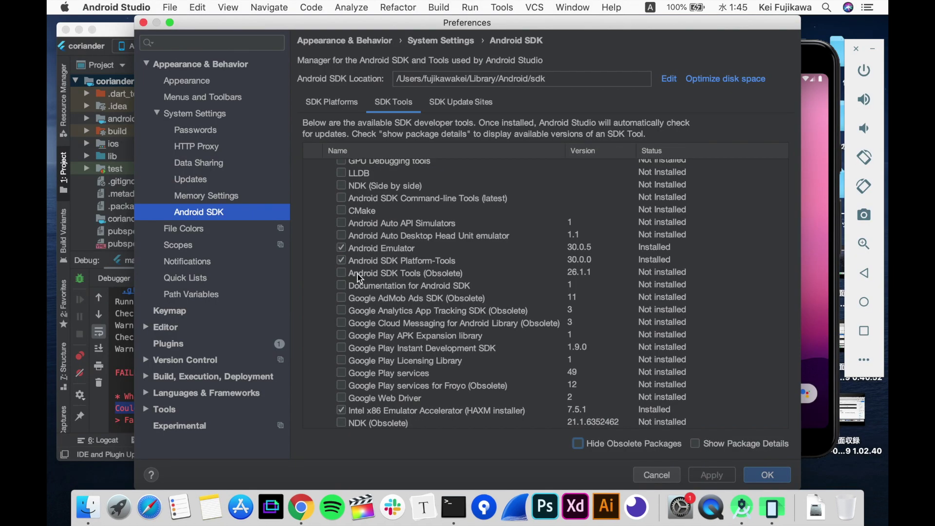
click(341, 272)
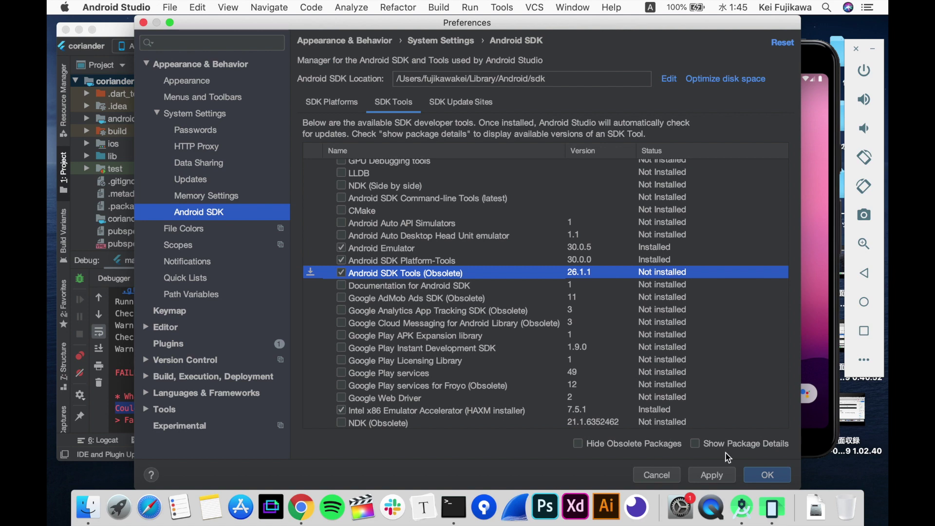
Apply the change, accept the android-sdk-license, install Android SDK Tools and close the preferences
click(723, 476)
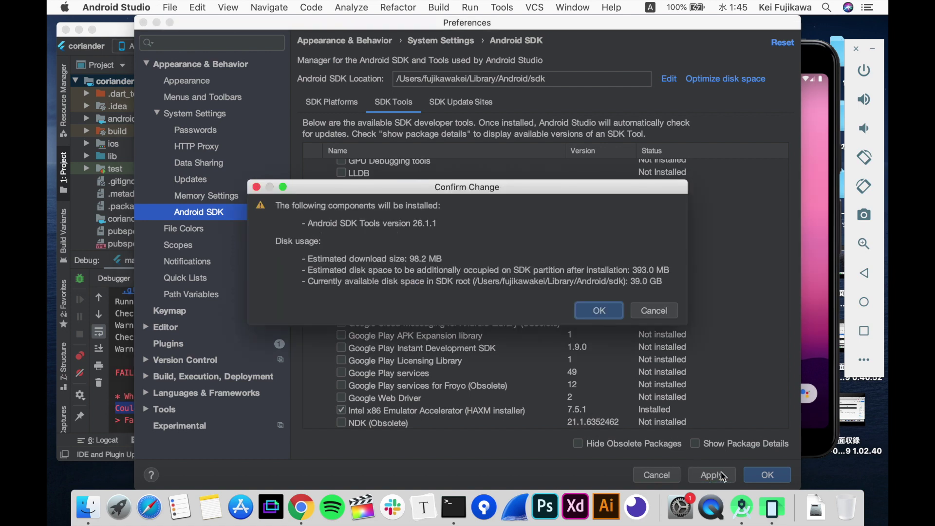
click(609, 314)
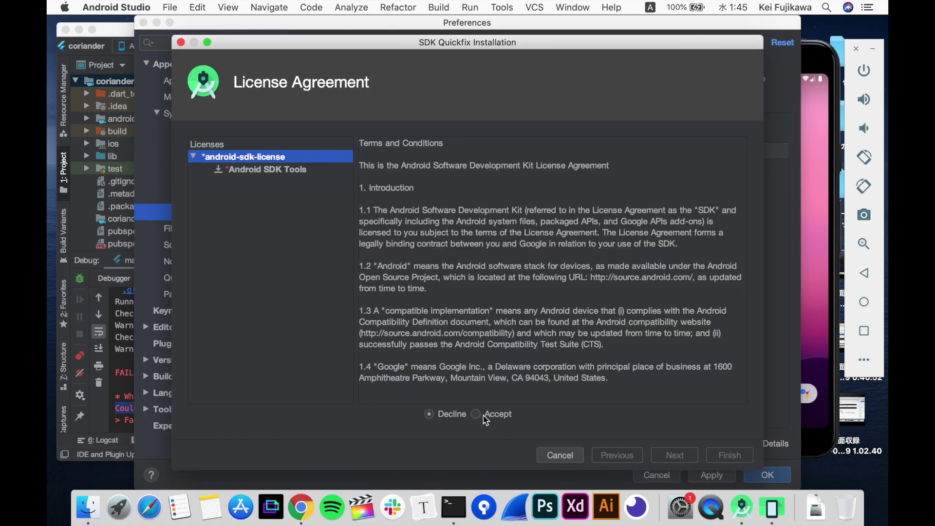
click(482, 415)
click(688, 455)
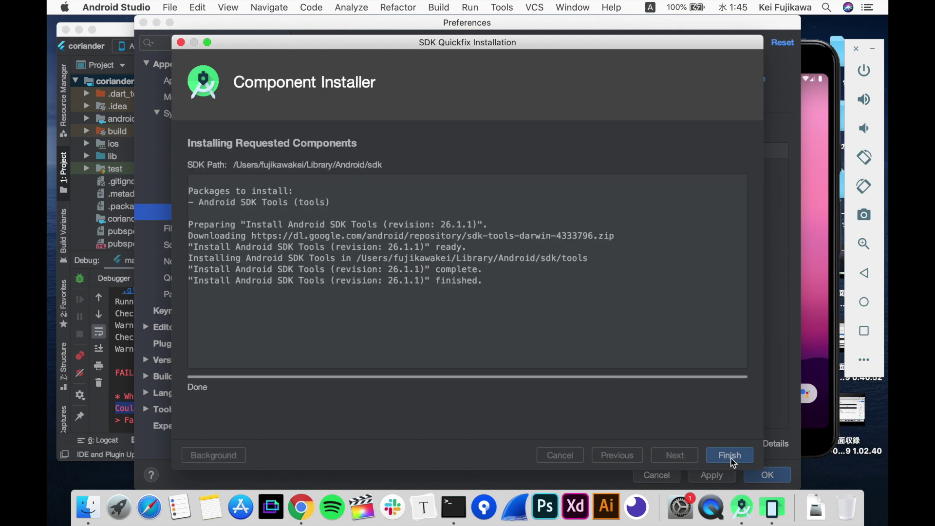
click(730, 456)
click(766, 474)
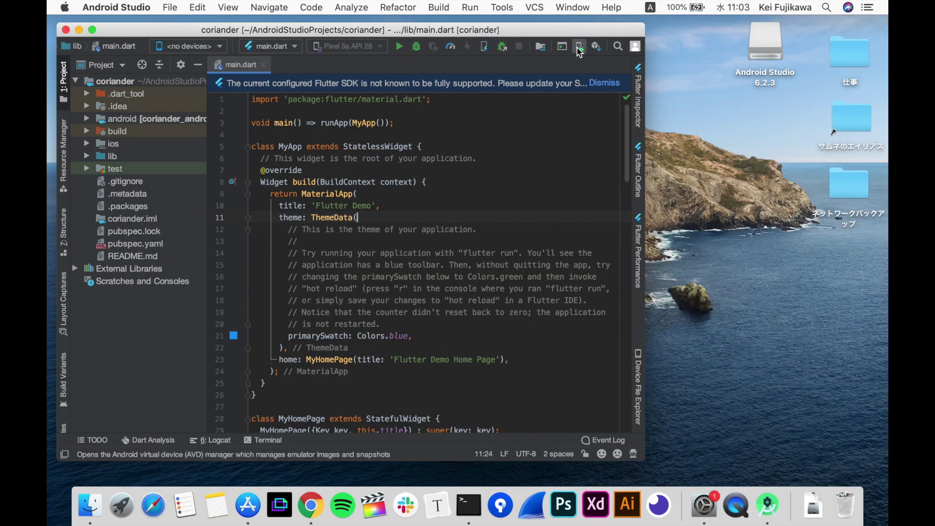
Launch the Pixel 3a API 28 virtual device and close the Android Virtual Device Manager
click(579, 48)
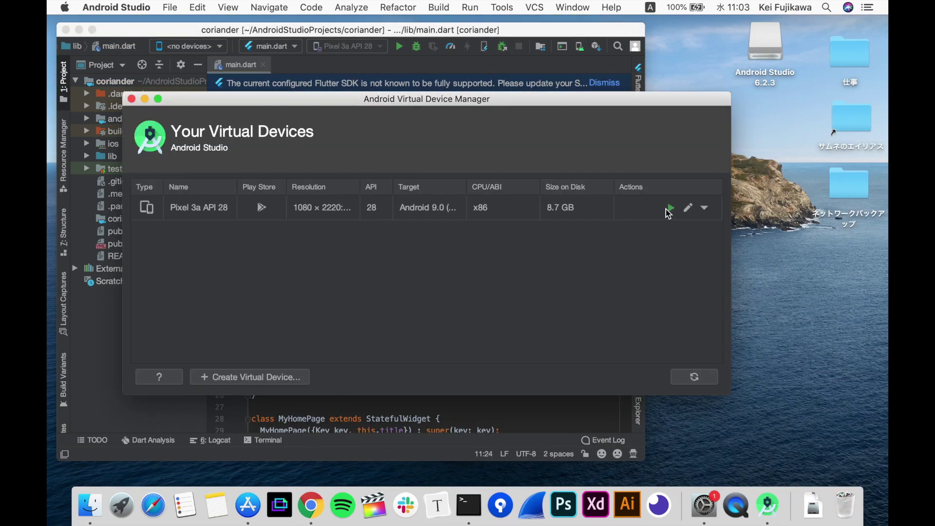
click(672, 209)
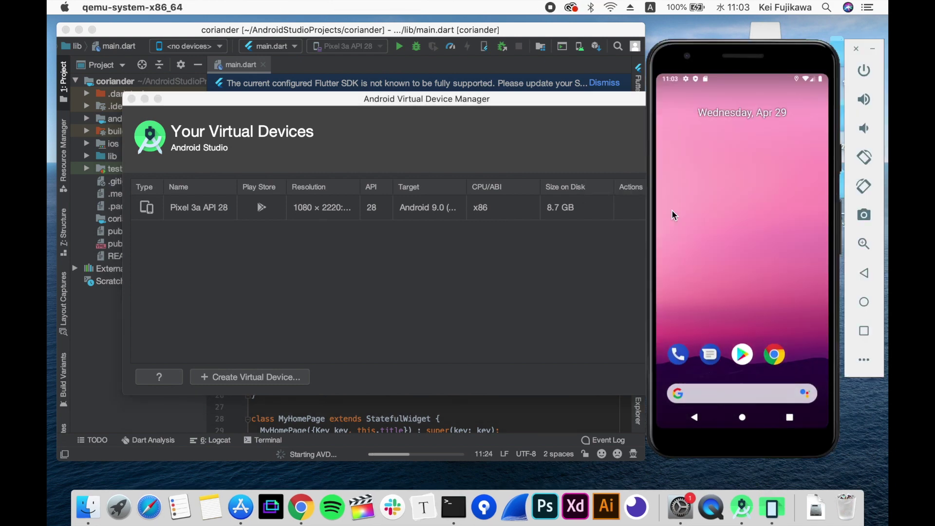
click(131, 99)
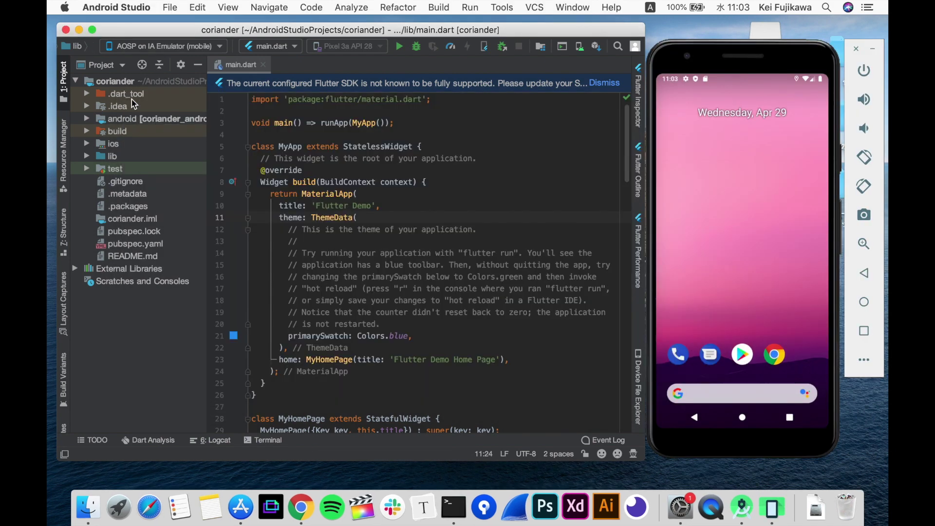
click(358, 276)
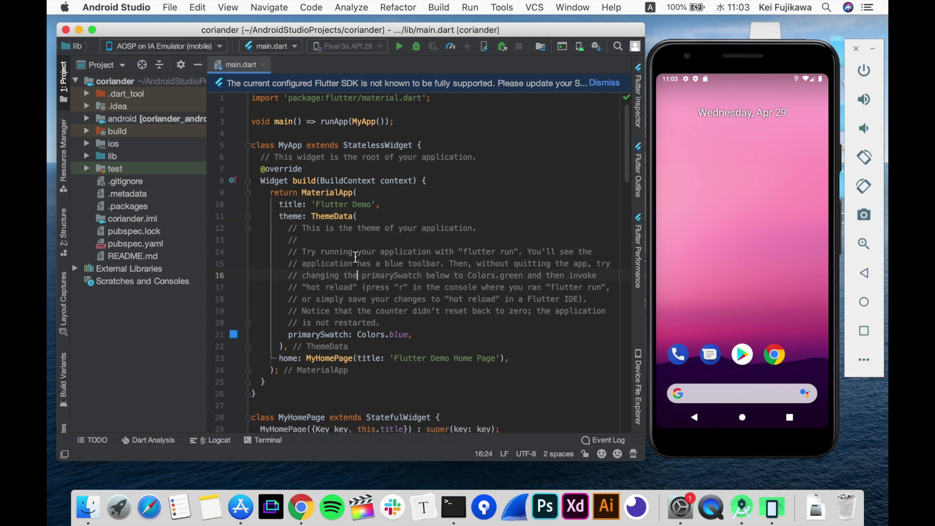
Choose AOSP on IA Emulator (mobile) as the target device and start main.dart in debug mode
click(220, 46)
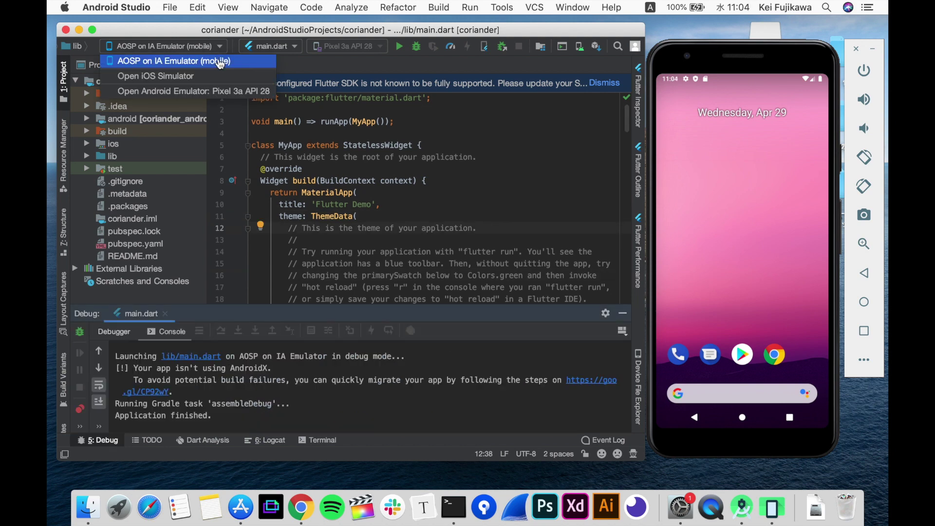
click(220, 61)
click(342, 145)
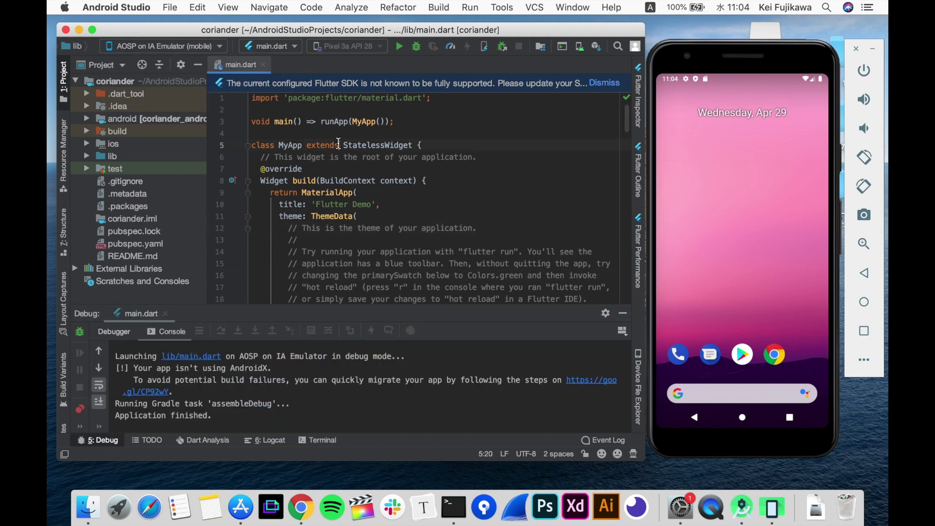
click(417, 47)
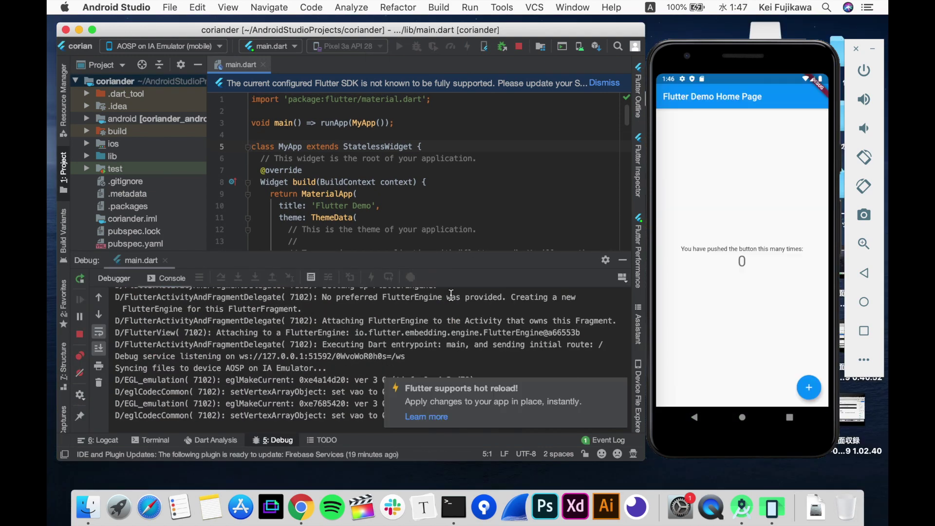
Shrink the debug console slightly to show more of the main.dart code
drag(371, 253, 372, 270)
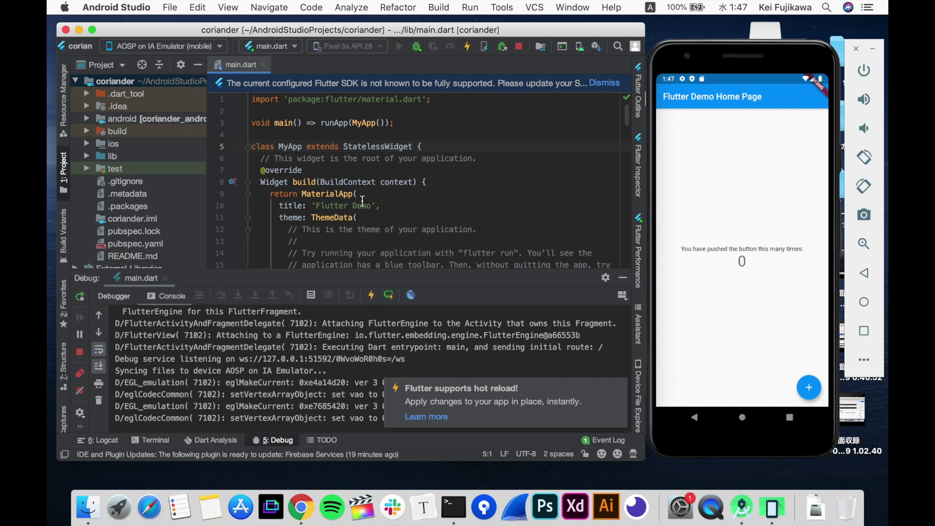
scroll(390, 224, down, 1)
scroll(390, 224, up, 1)
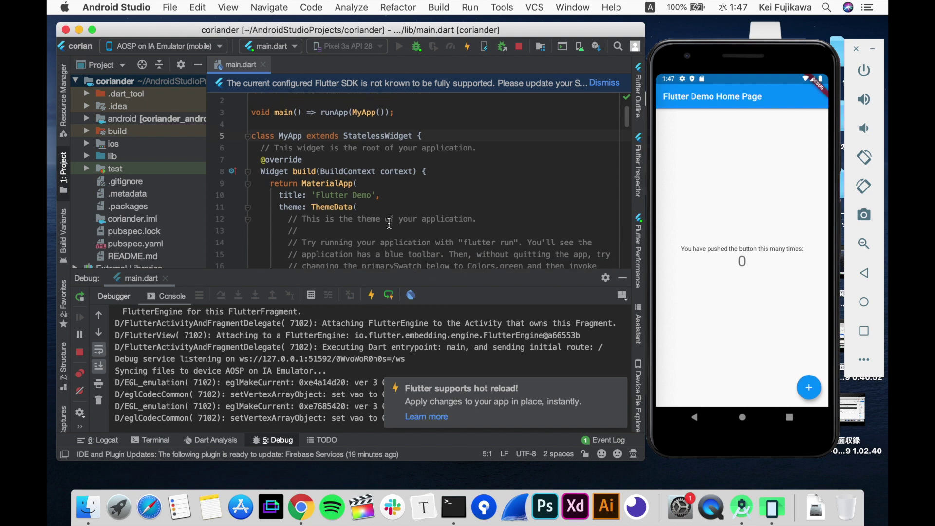
Test the Flutter demo app in the emulator by raising its button counter to 12
click(740, 357)
click(808, 389)
click(808, 389)
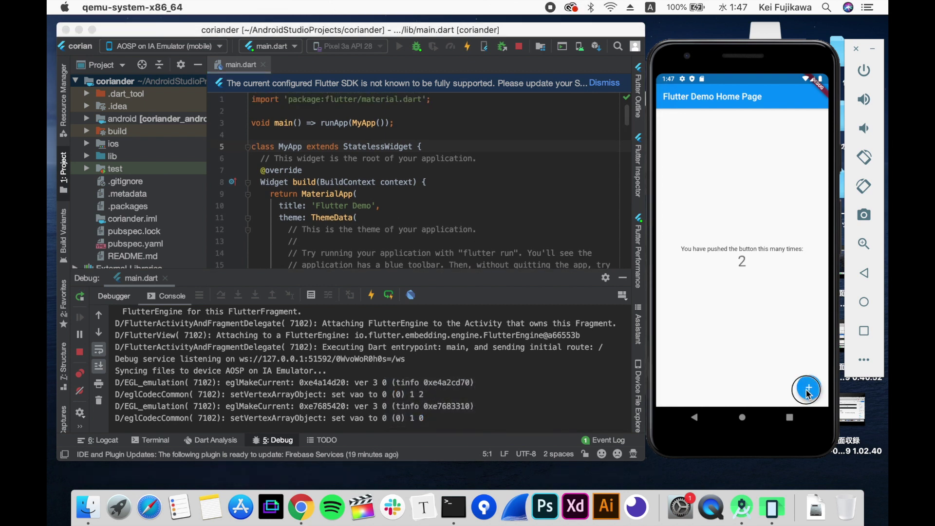
click(808, 388)
click(809, 389)
double_click(808, 388)
click(808, 387)
double_click(808, 387)
click(808, 388)
double_click(809, 388)
Shrink the debug console further and look through the MyApp and MyHomePage classes in main.dart
scroll(469, 239, down, 3)
scroll(469, 240, down, 5)
drag(455, 271, 443, 307)
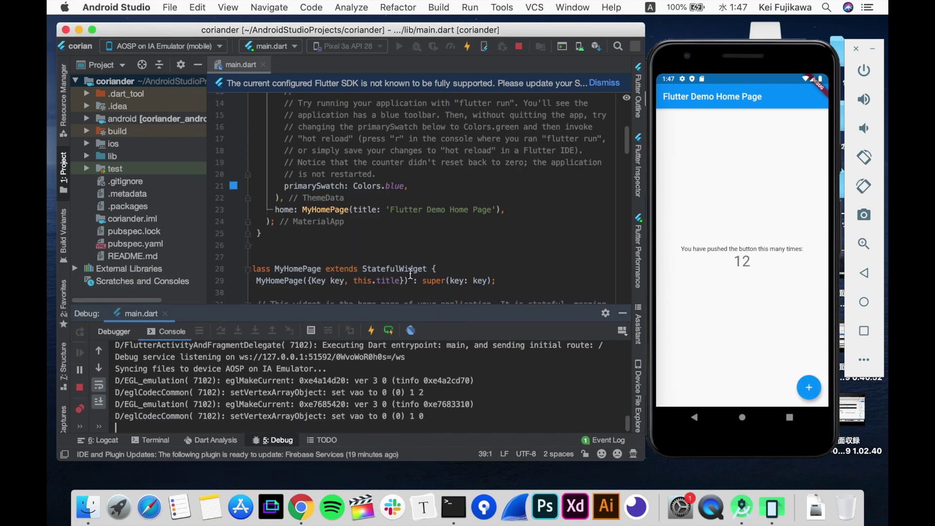
scroll(411, 274, down, 10)
scroll(411, 274, up, 15)
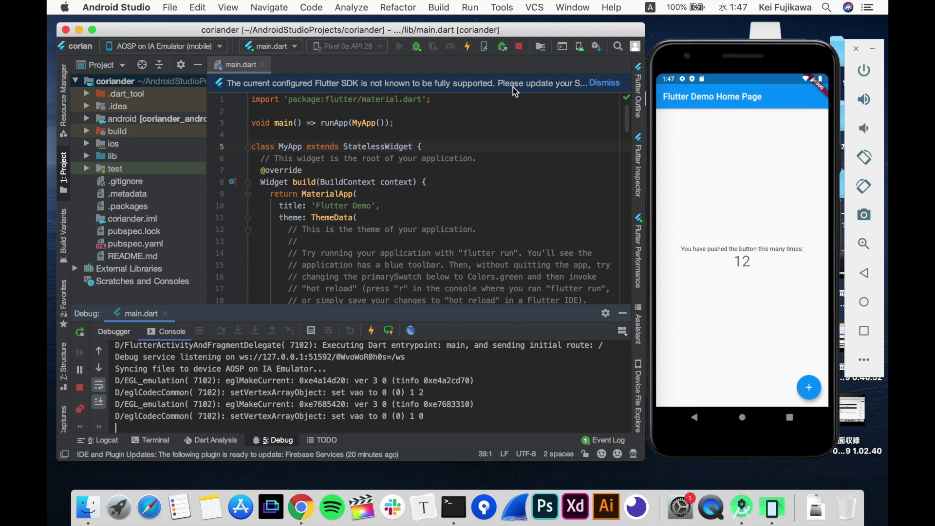
Stop the running app, then close the emulator and the coriander project window
click(519, 47)
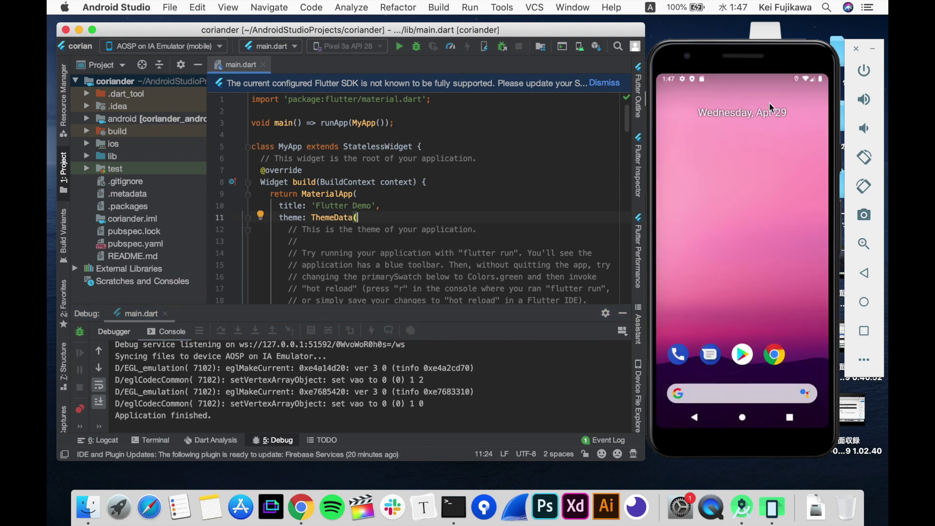
click(857, 48)
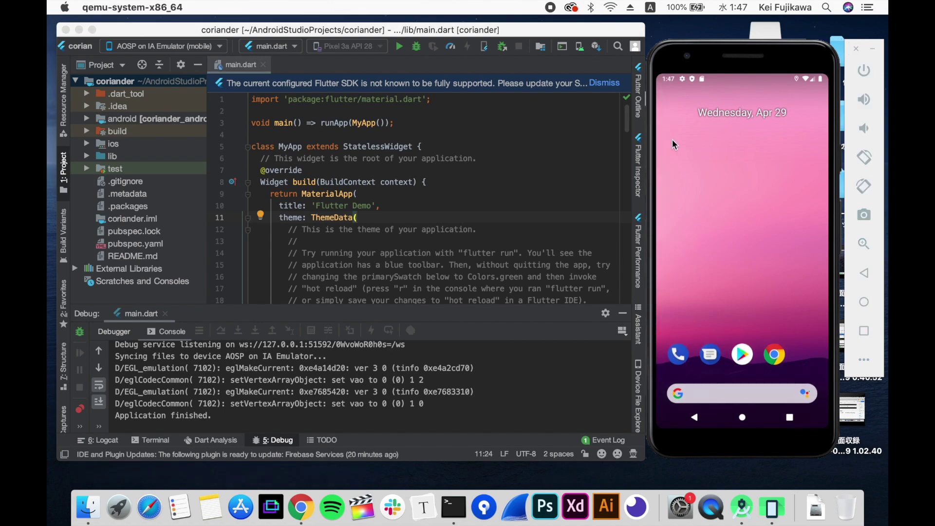
click(66, 29)
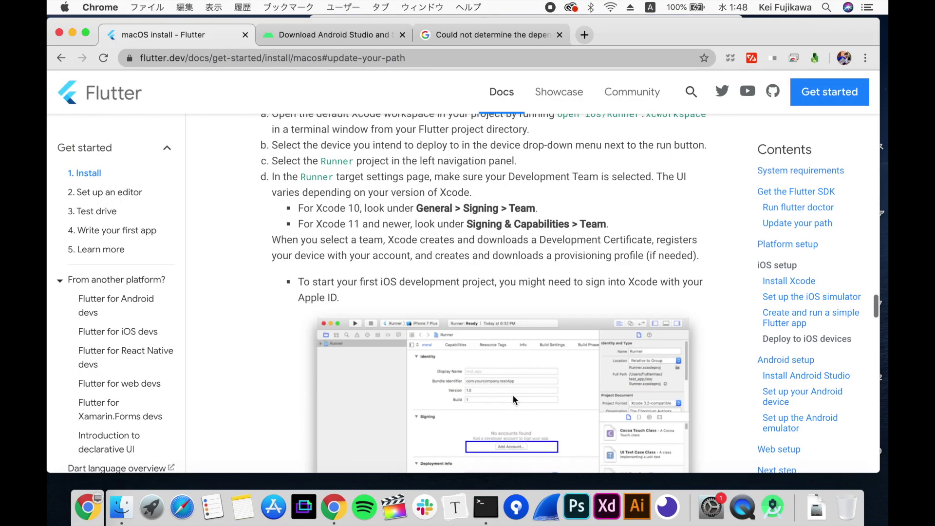
Read the Install Xcode instructions in the iOS setup section of the Flutter macOS install page in Chrome
scroll(513, 395, up, 10)
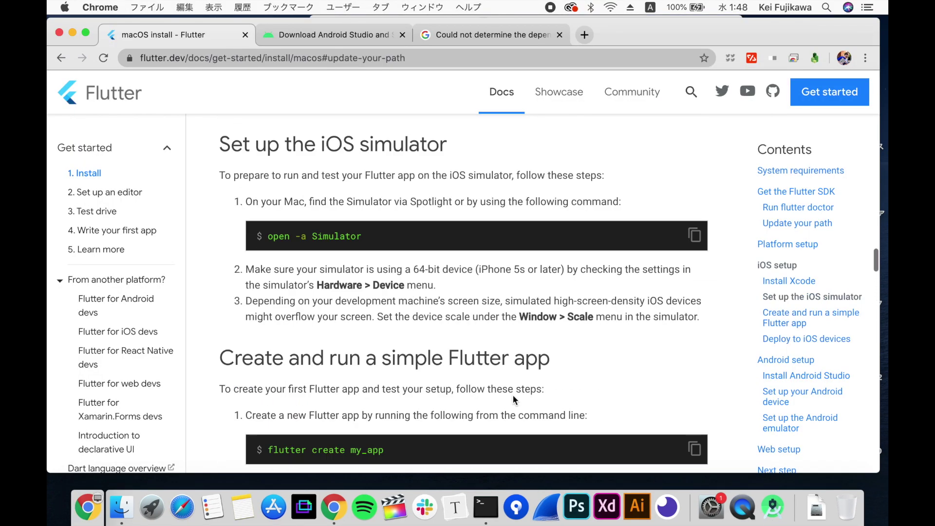
scroll(512, 395, down, 6)
scroll(513, 396, up, 6)
scroll(513, 395, up, 10)
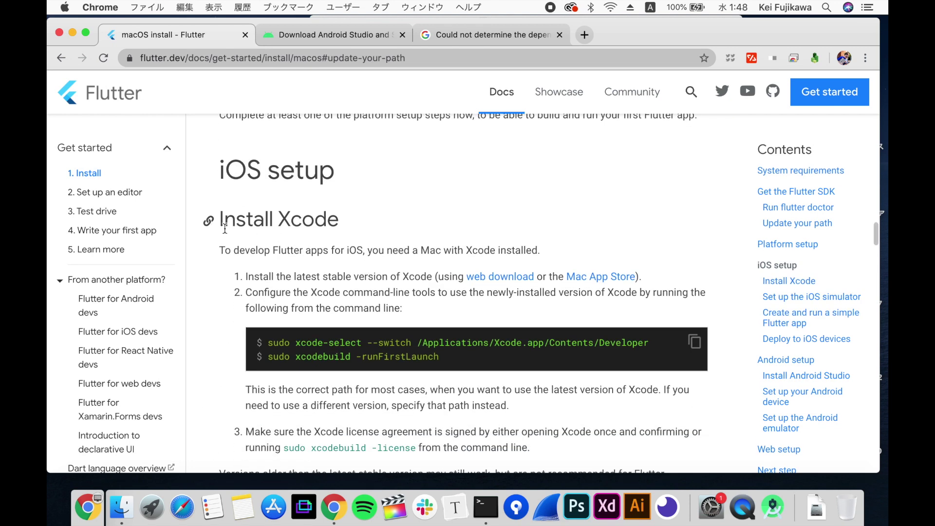
drag(212, 220, 351, 210)
click(366, 225)
scroll(243, 229, down, 1)
click(270, 241)
scroll(365, 255, down, 2)
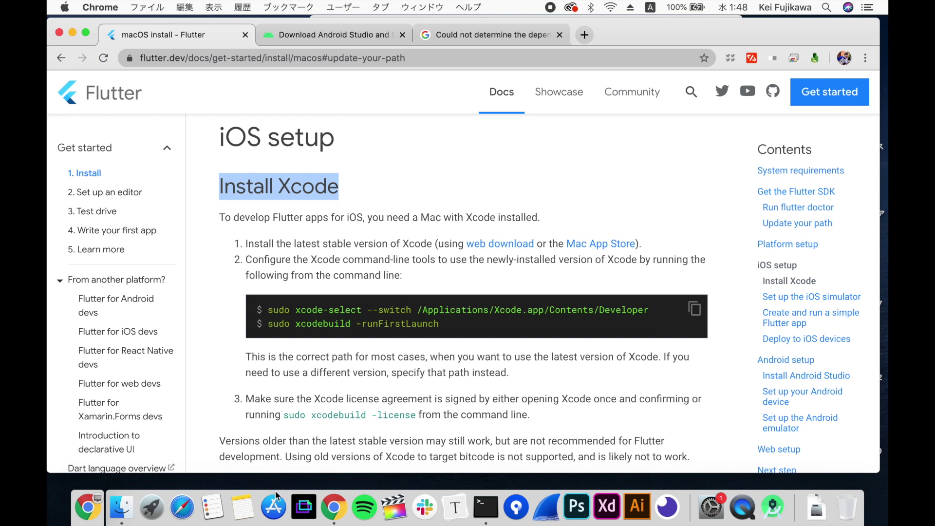
Switch to the App Store, search for "xcode" and look through the Xcode app page
click(269, 515)
text(a)
key(BackSpace)
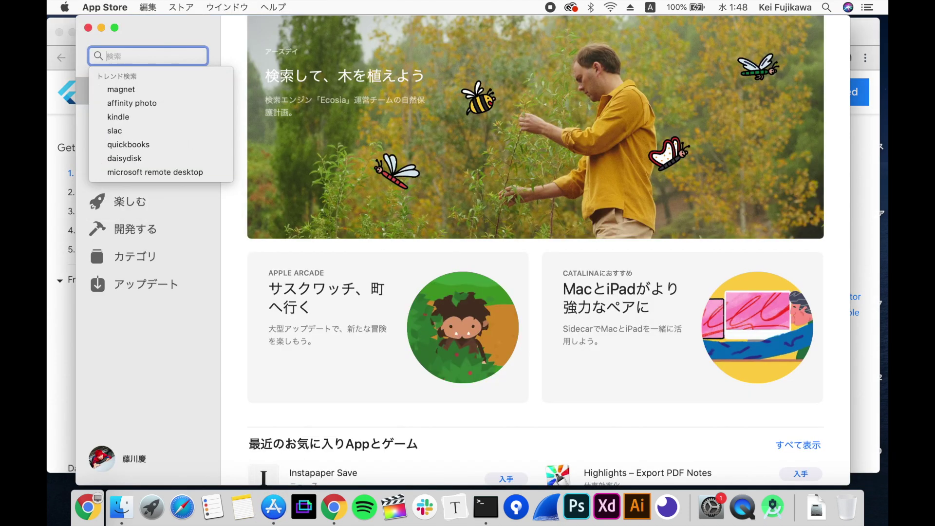
text(xcode)
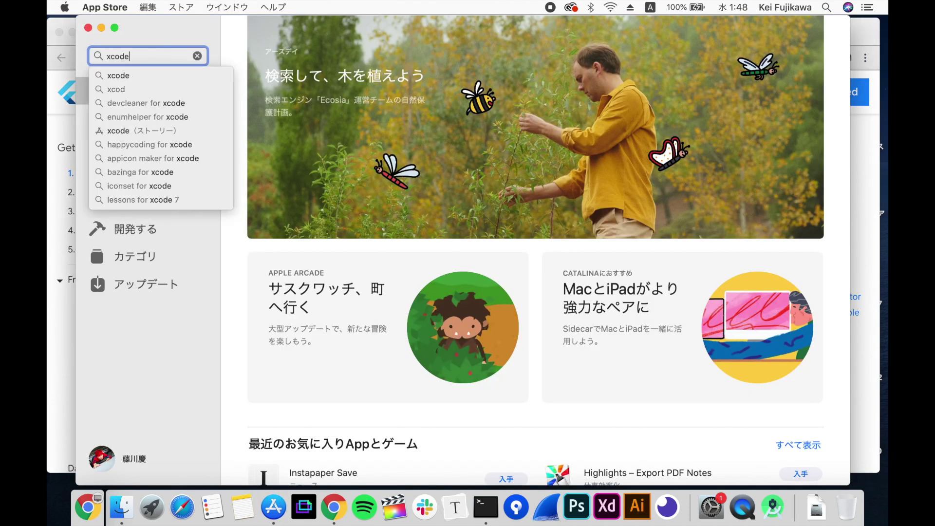
key(Return)
click(313, 121)
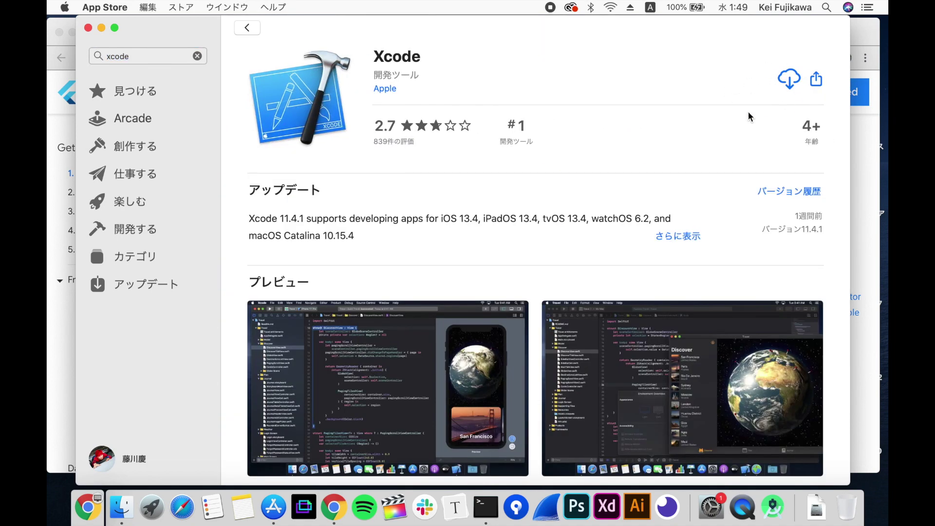
scroll(650, 185, down, 5)
scroll(752, 167, up, 5)
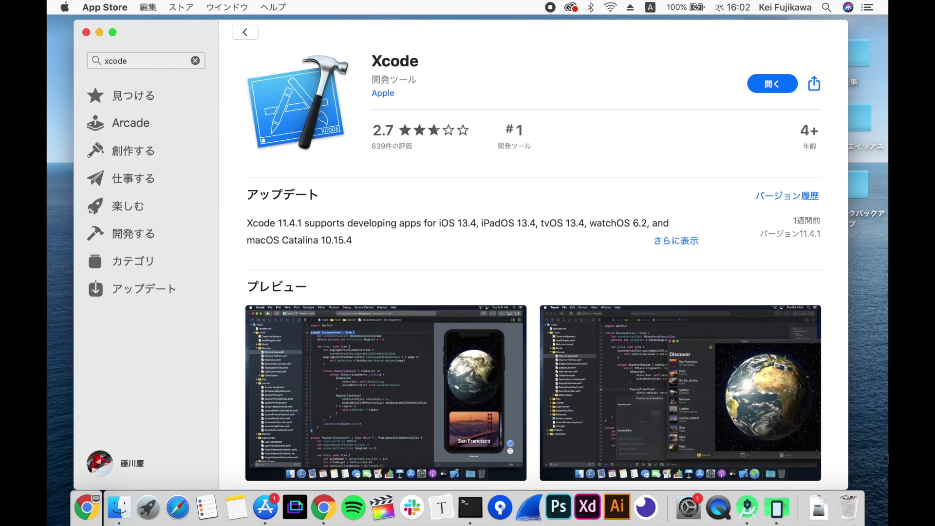
Launch Xcode and accept its license agreement, authorizing the change with the account password
click(763, 92)
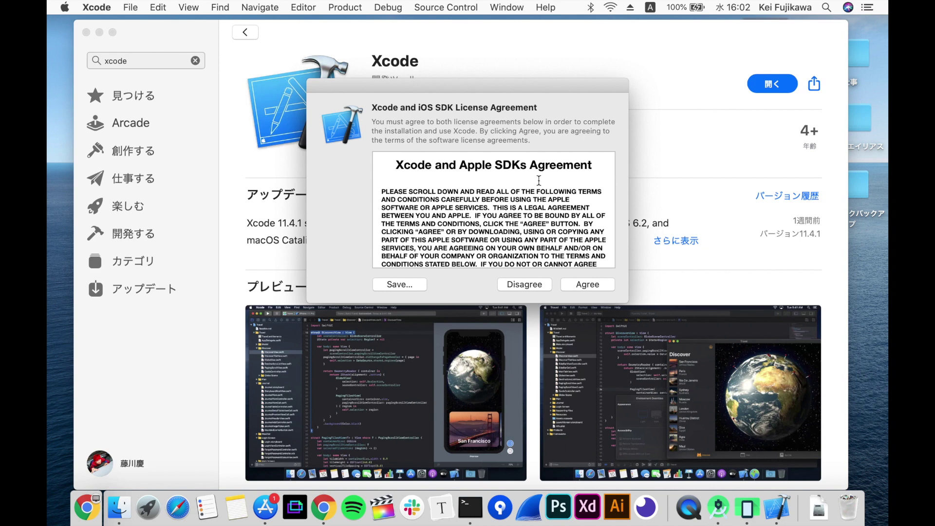
click(580, 287)
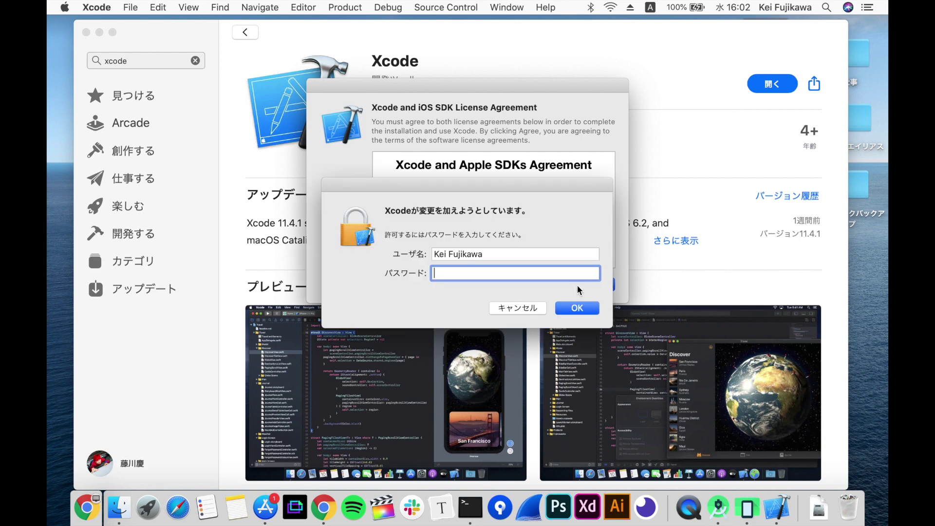
text(•••••••••)
key(Return)
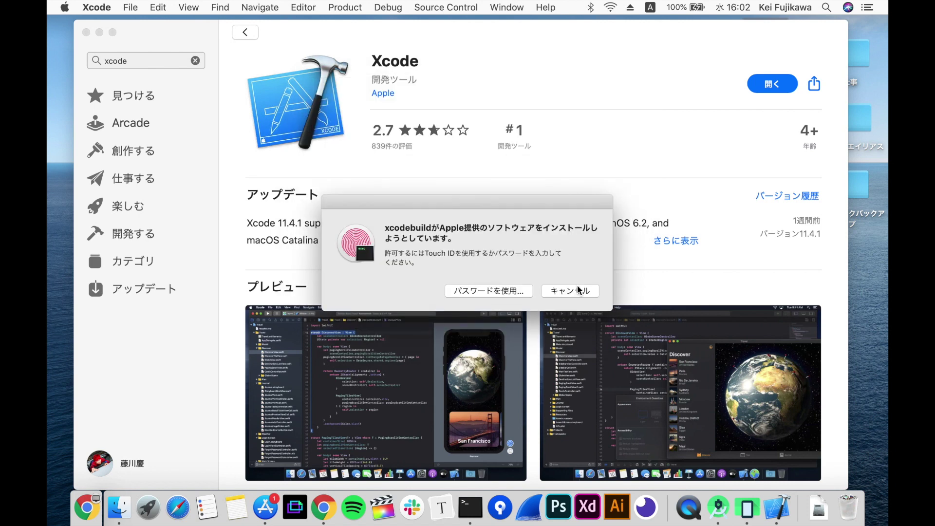
Get past Xcode's component installation prompt and welcome window, and widen the coriander project window in Android Studio
click(579, 291)
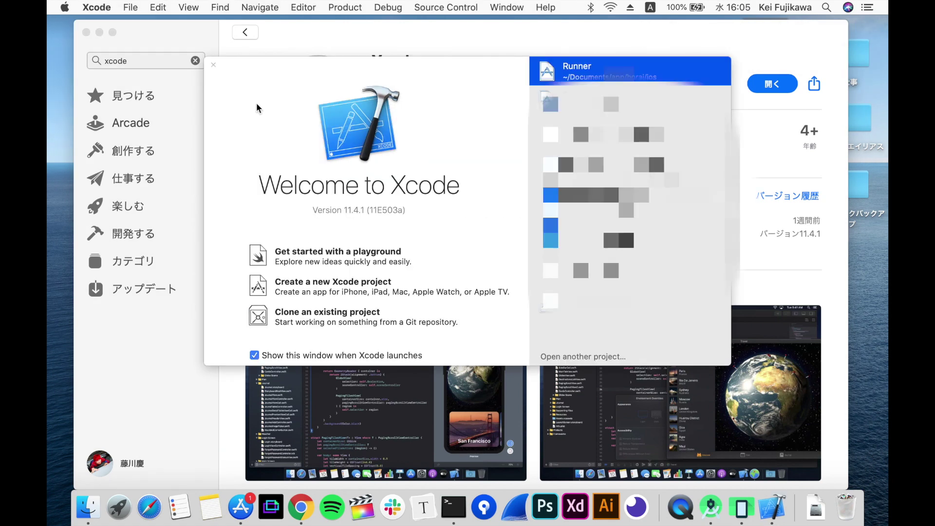
click(212, 64)
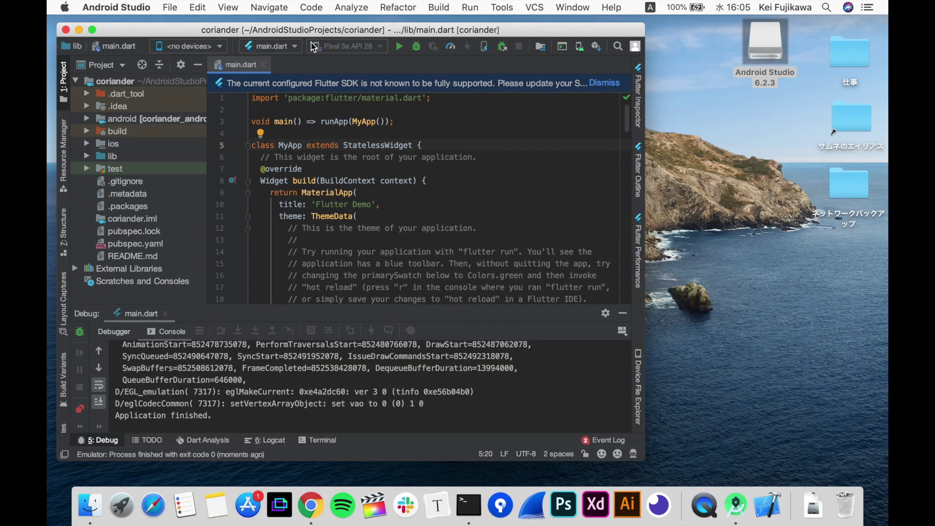
drag(646, 24, 665, 24)
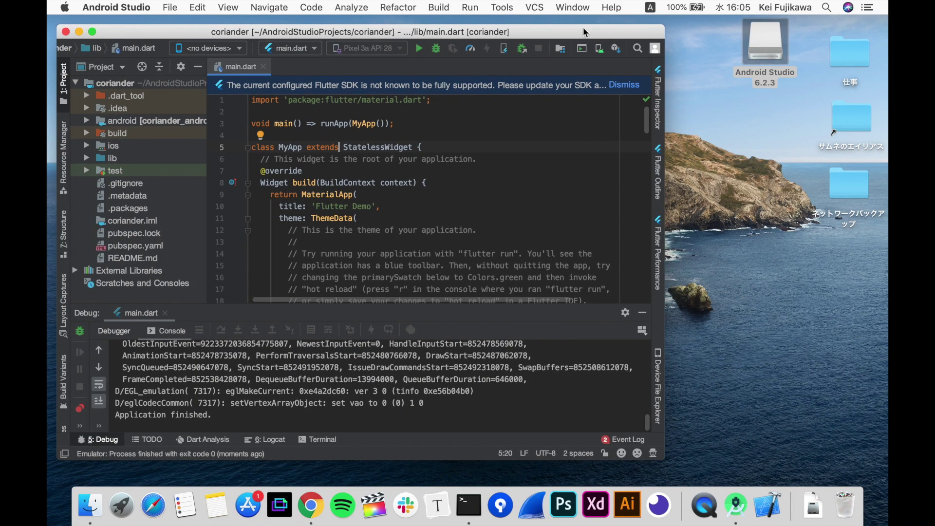
Open the iOS Simulator as the target device and place its iPhone SE window beside the coriander project window
click(243, 51)
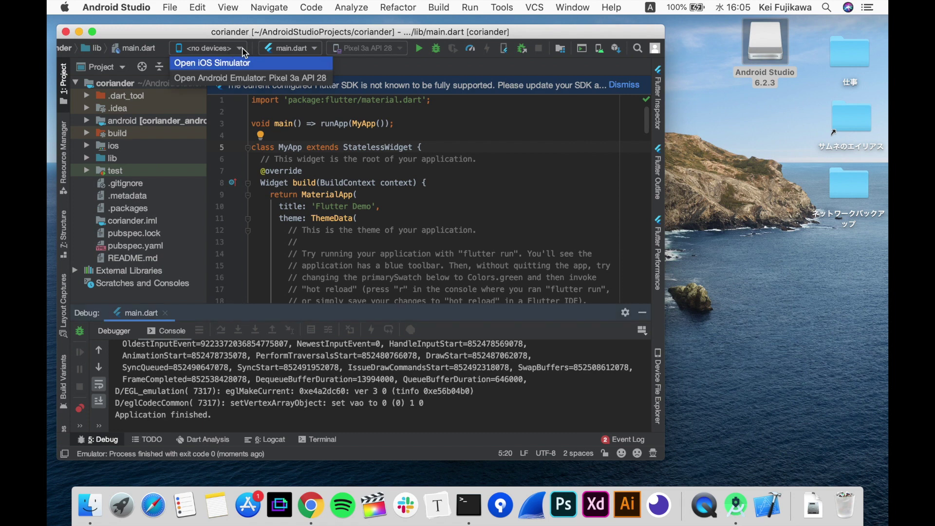
click(247, 67)
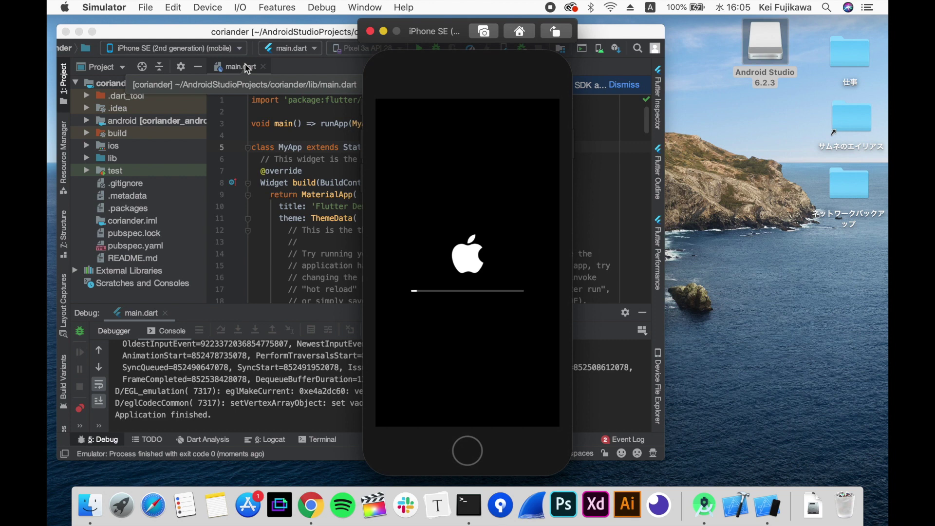
drag(446, 70, 750, 67)
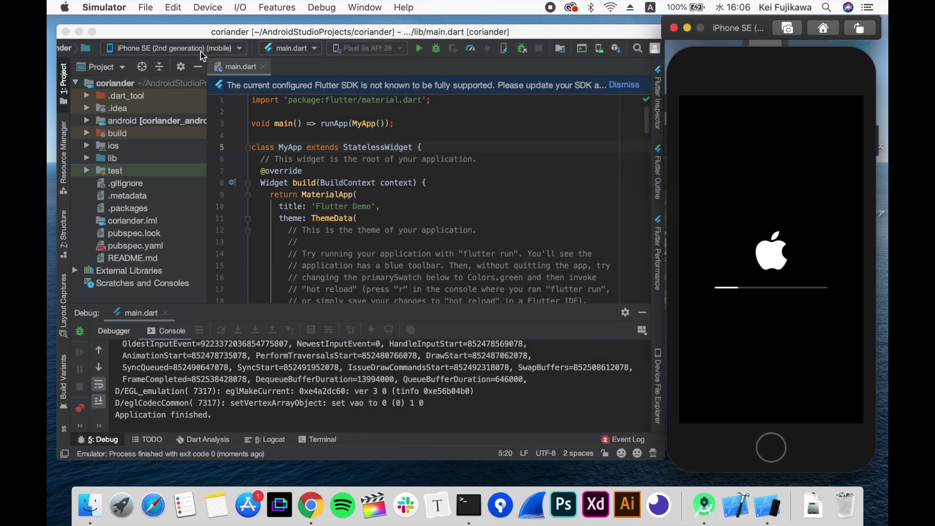
drag(246, 39, 243, 37)
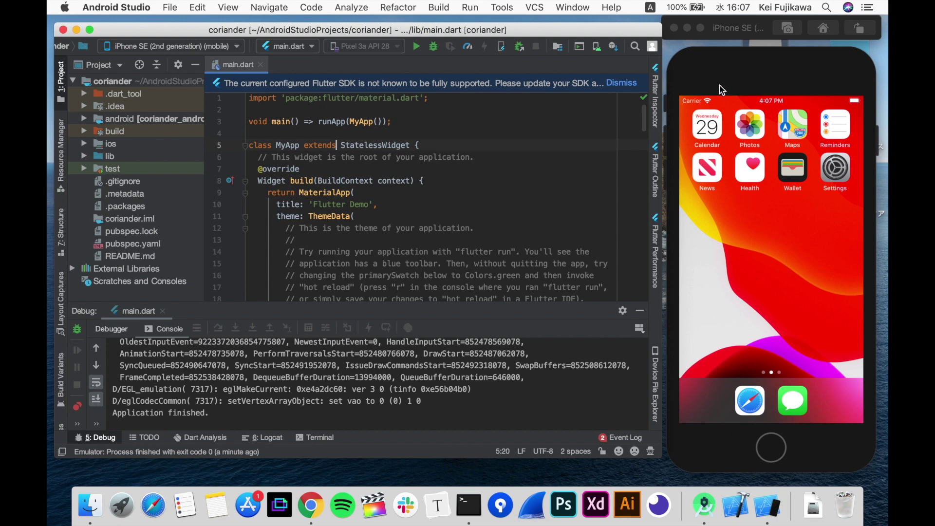
click(724, 81)
drag(724, 80, 728, 81)
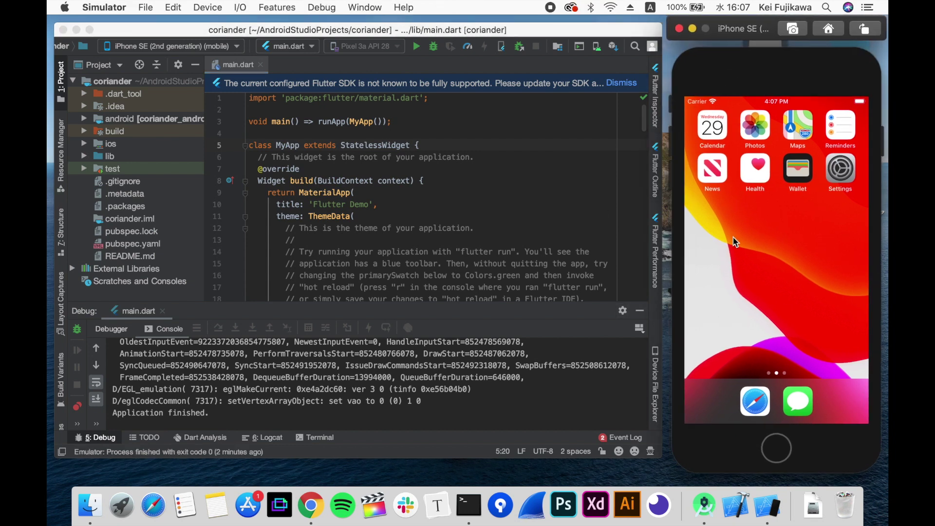
Run main.dart in debug mode on the iPhone SE (2nd generation) simulator
click(301, 145)
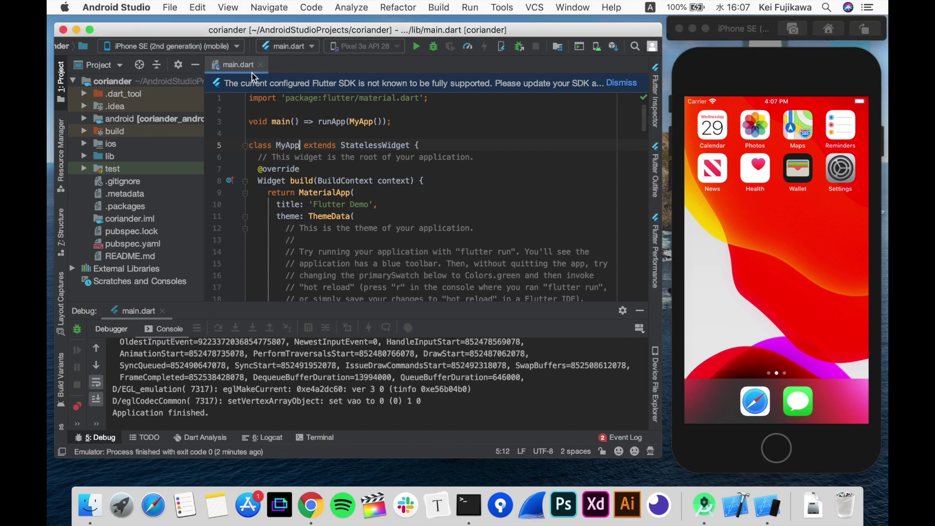
click(170, 50)
click(173, 60)
click(344, 158)
key(ctrl+d)
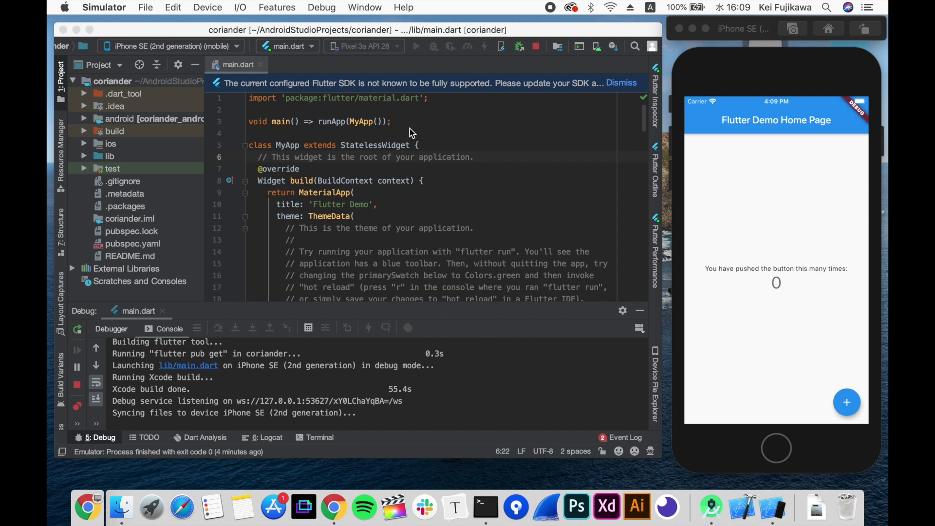
Test the Flutter demo app in the simulator by raising its counter to 6
click(846, 403)
double_click(847, 403)
double_click(846, 403)
click(846, 402)
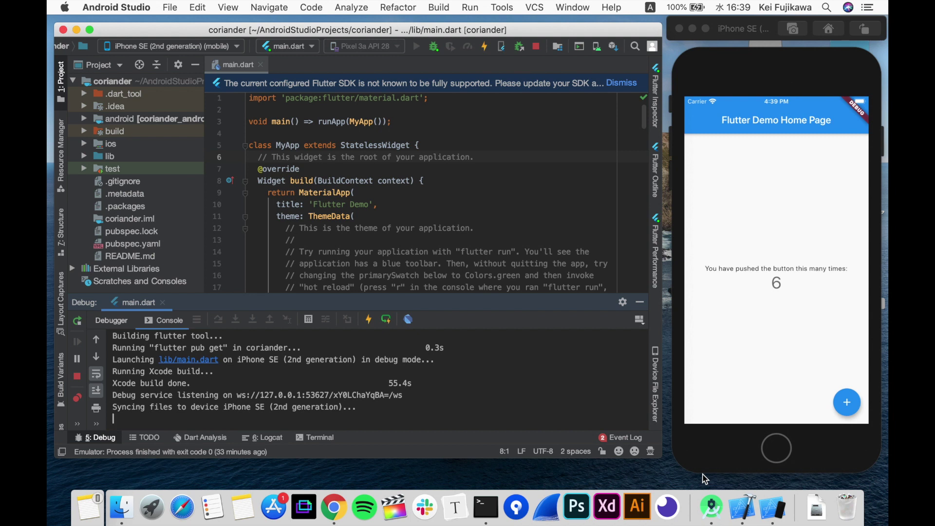
click(705, 480)
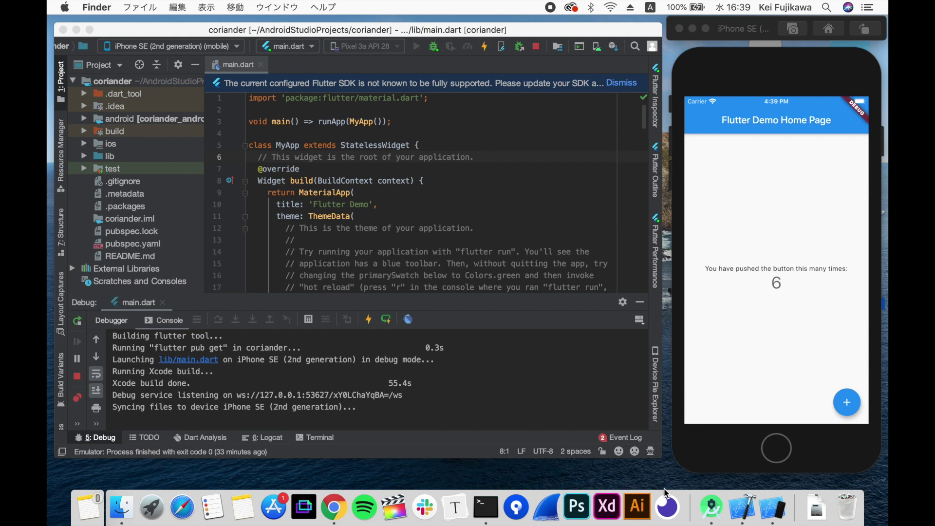